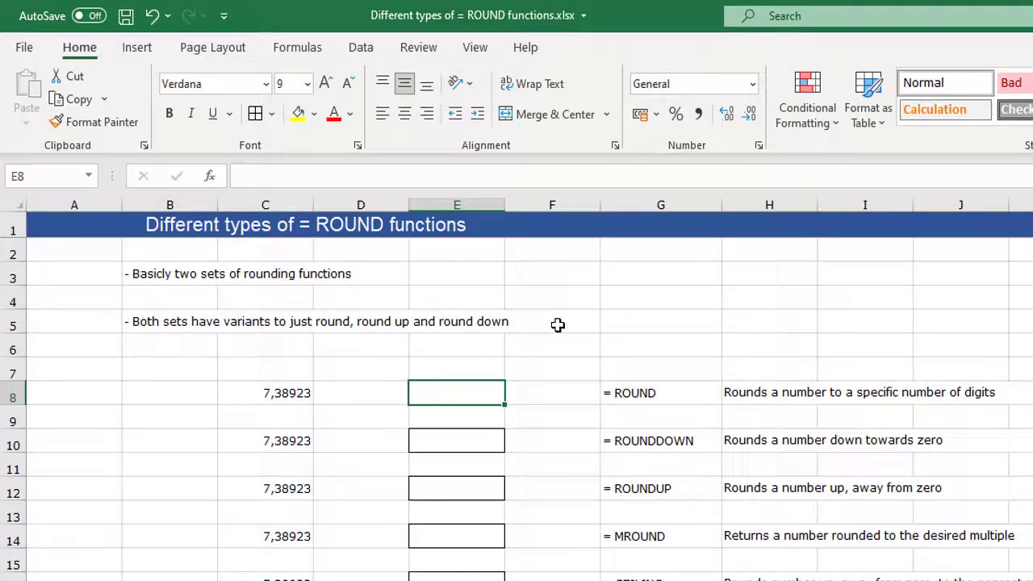
Enter a ROUND formula in E8 that rounds the number in C8 to 2 digits
text(=ROU)
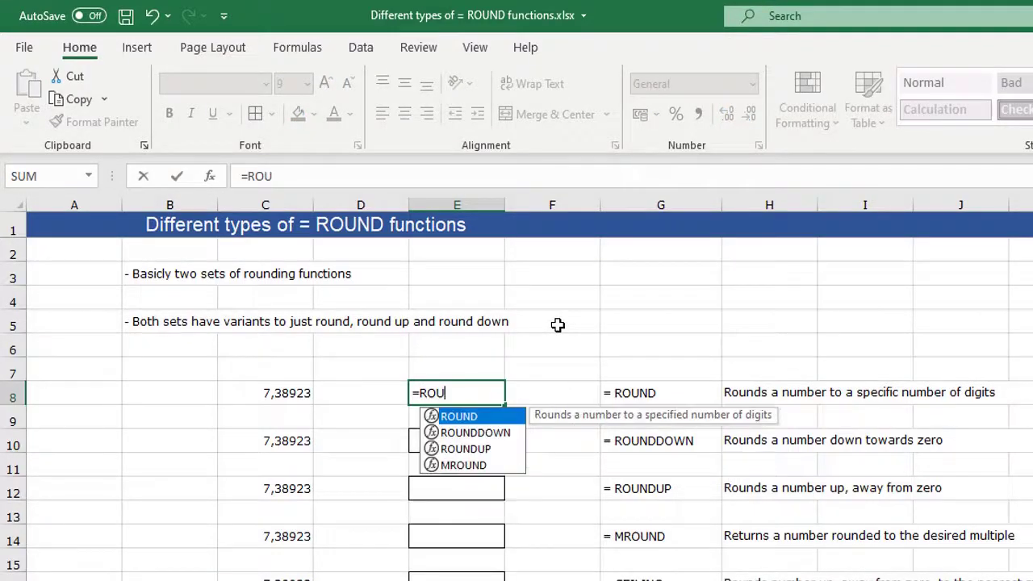
text(ND()
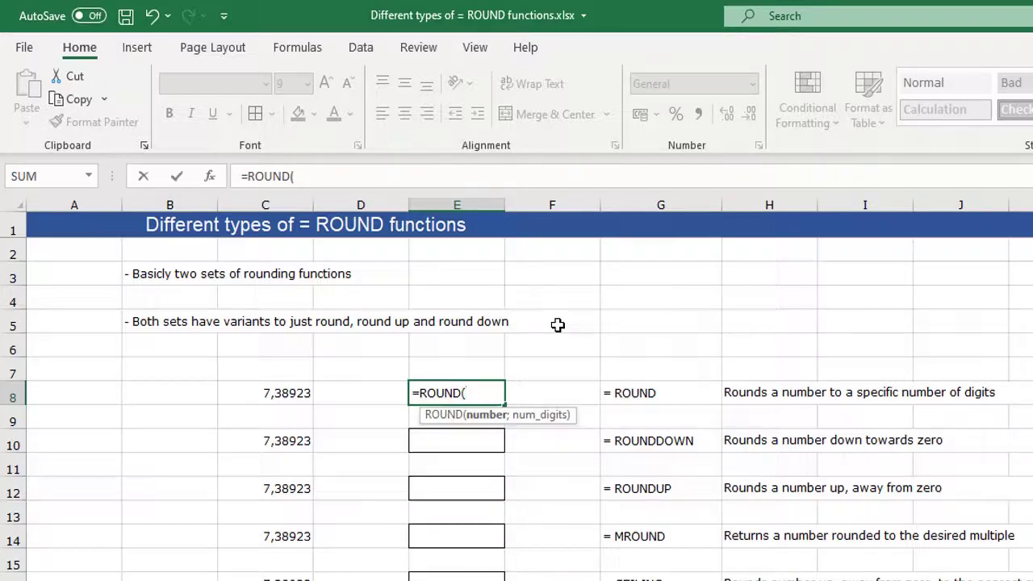
click(250, 391)
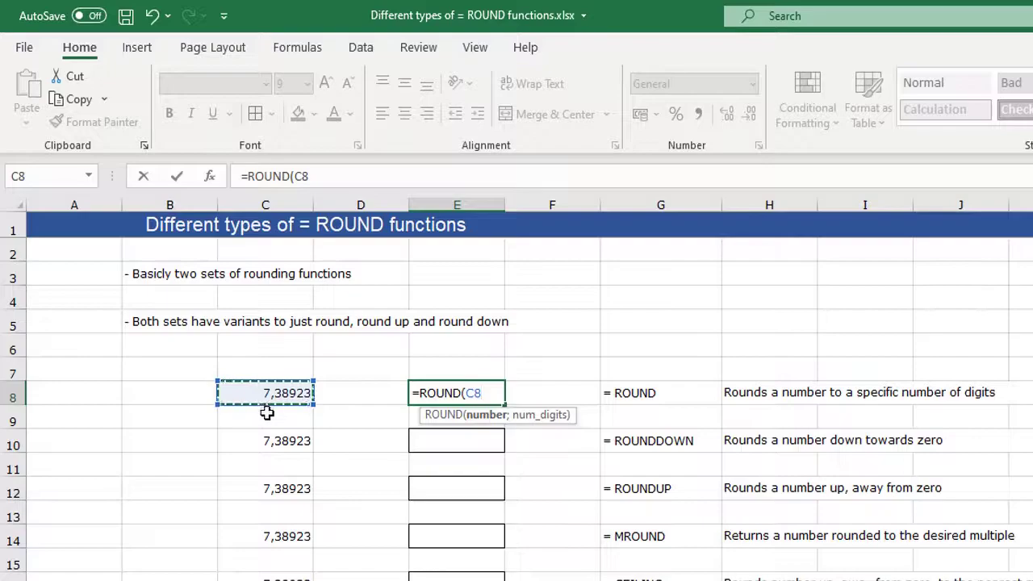
text(;)
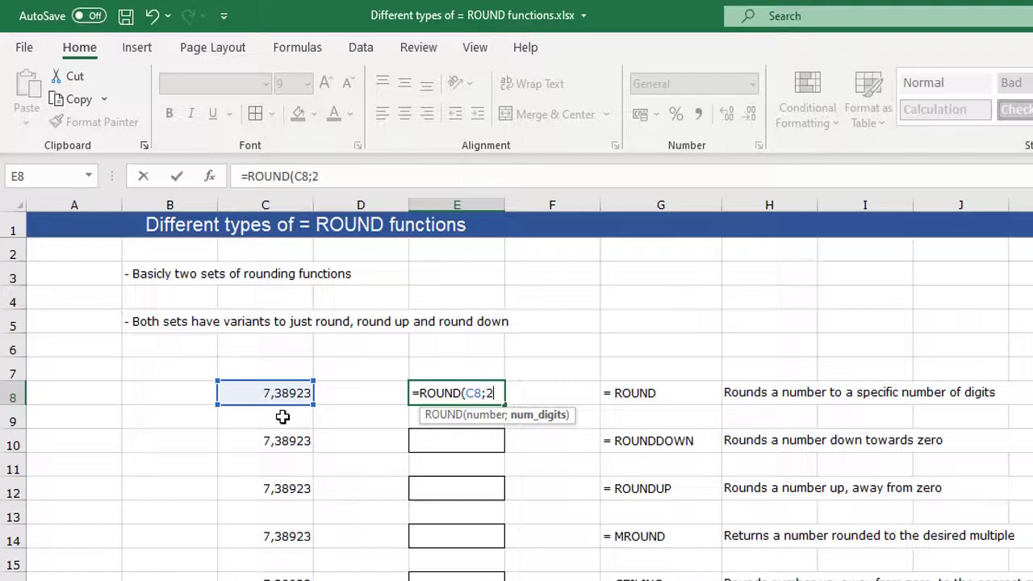
text(2))
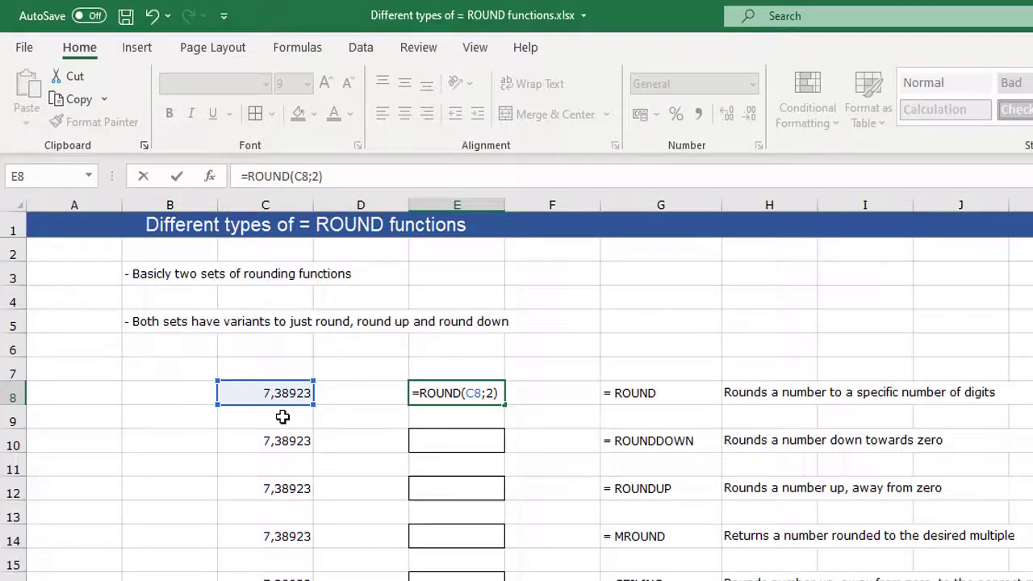
key(Return)
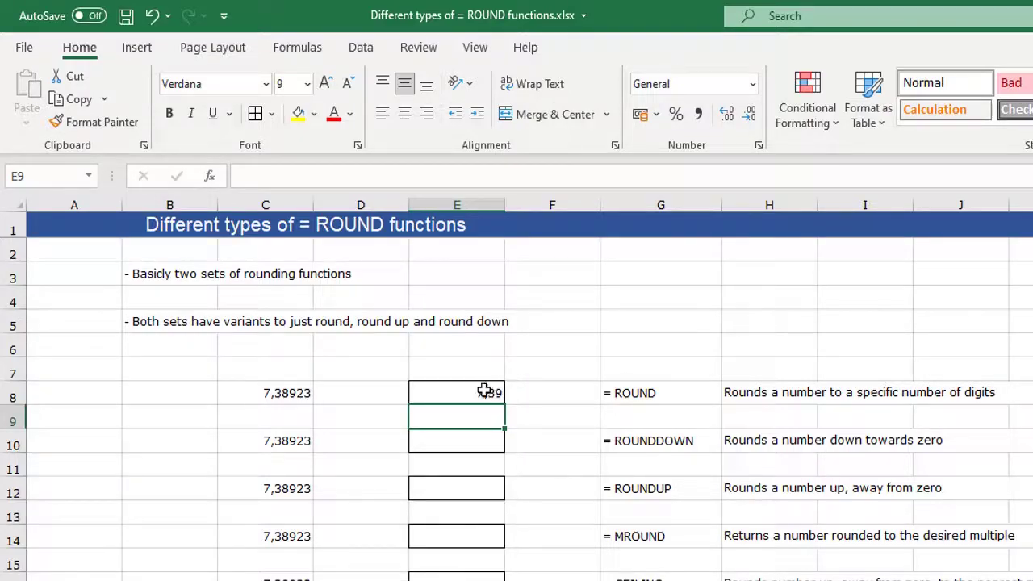
Change the number in C8 to 7,38423 to test the ROUND formula
click(279, 393)
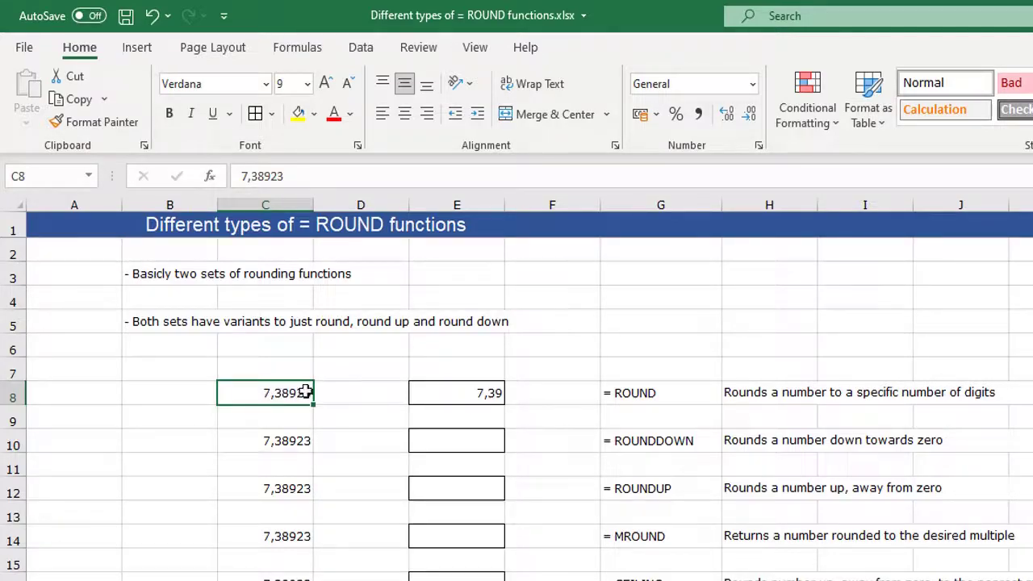
click(263, 175)
key(Delete)
text(4)
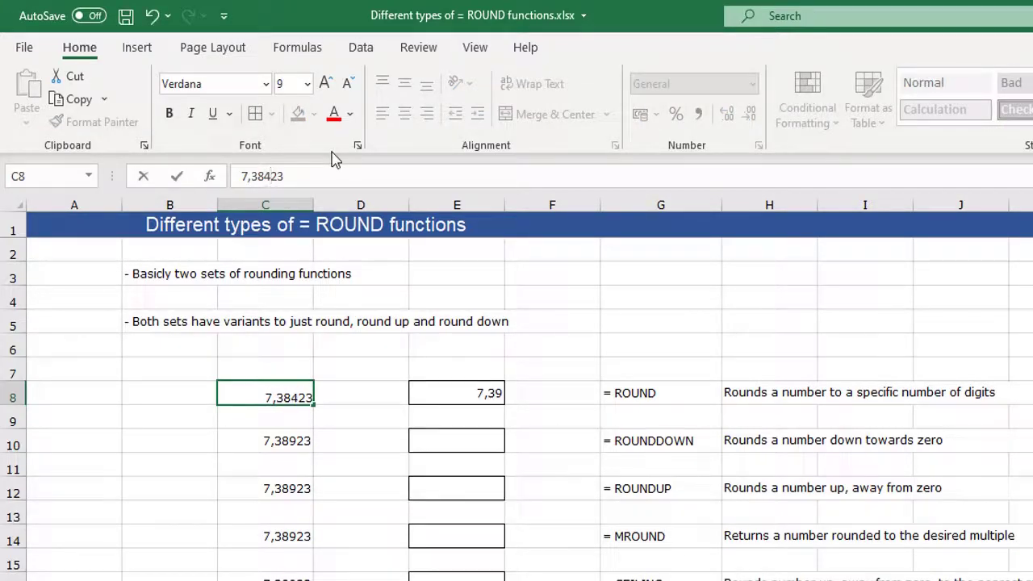
key(Return)
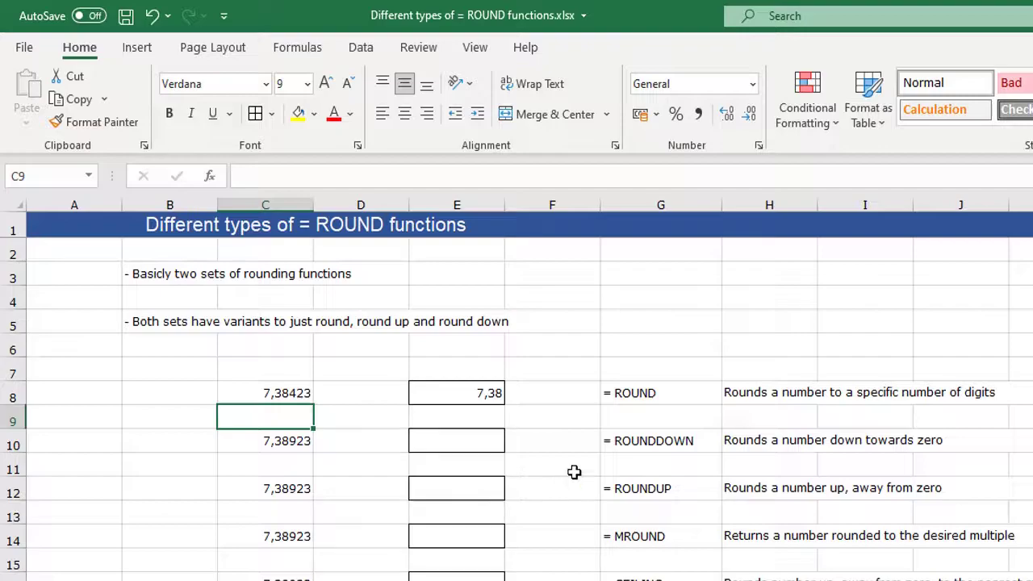
Enter a ROUNDDOWN formula in E10 that rounds the number in C10 down to 2 digits
click(452, 440)
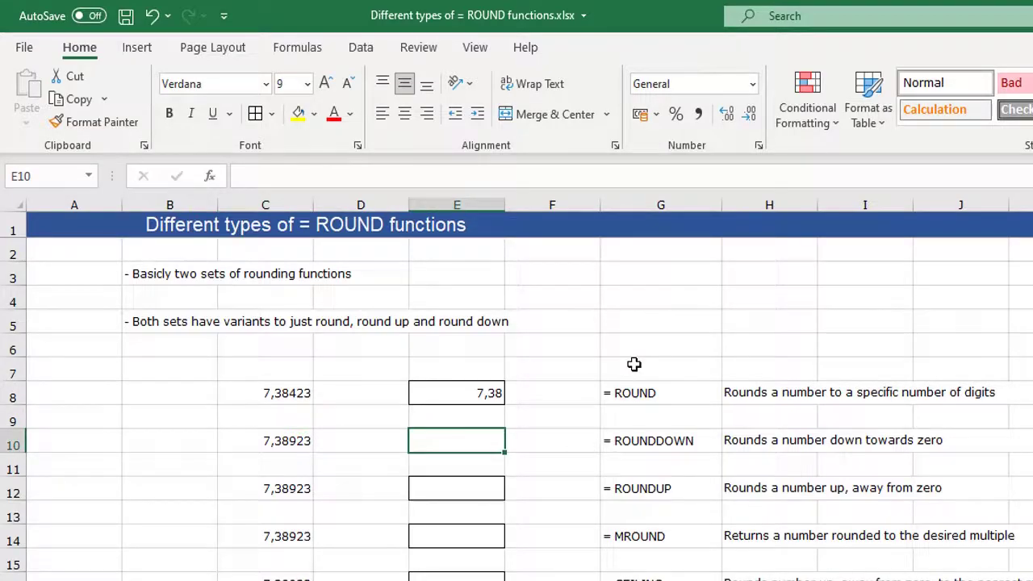
text(=ROUND)
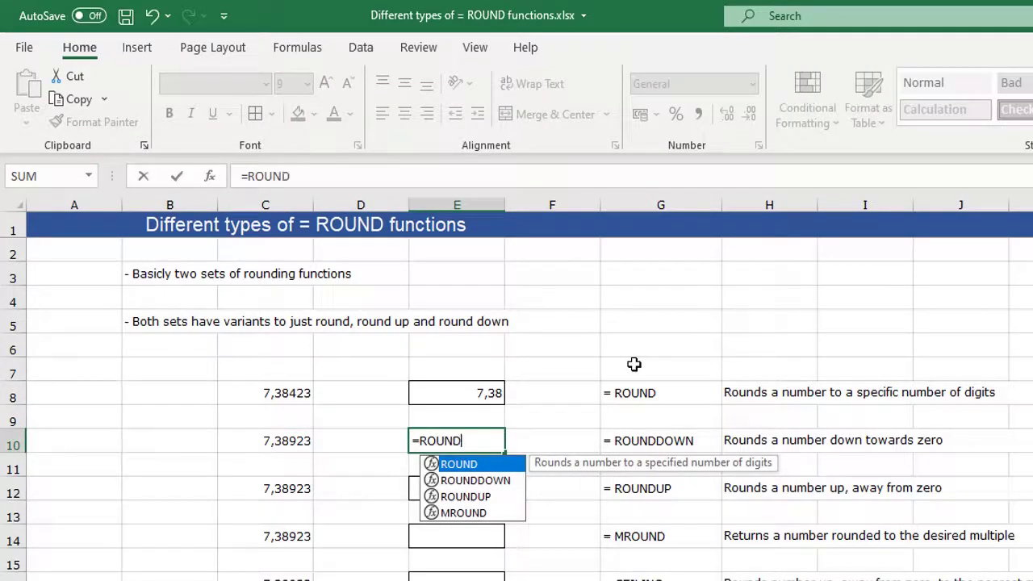
text(D)
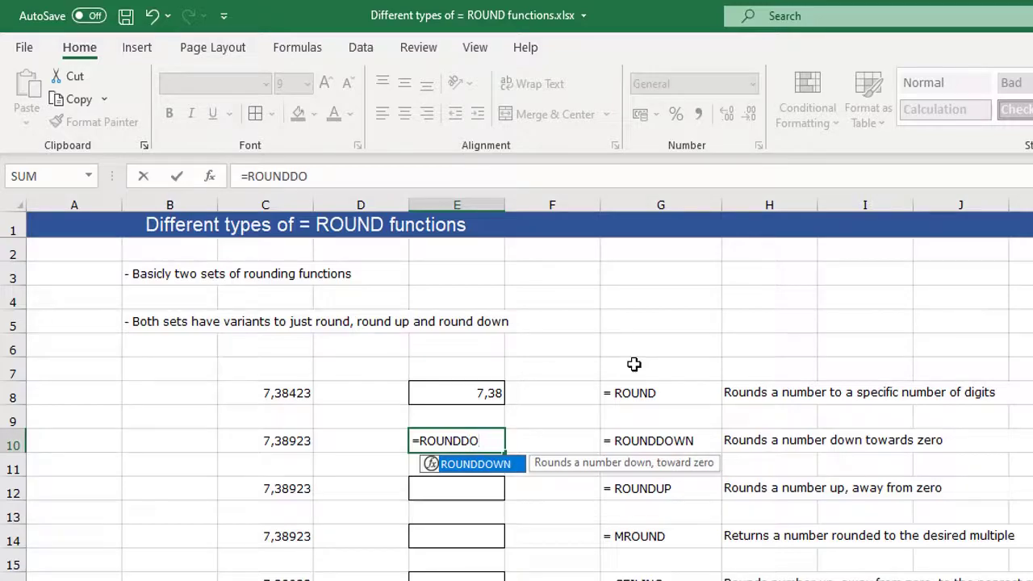
text(O)
key(Tab)
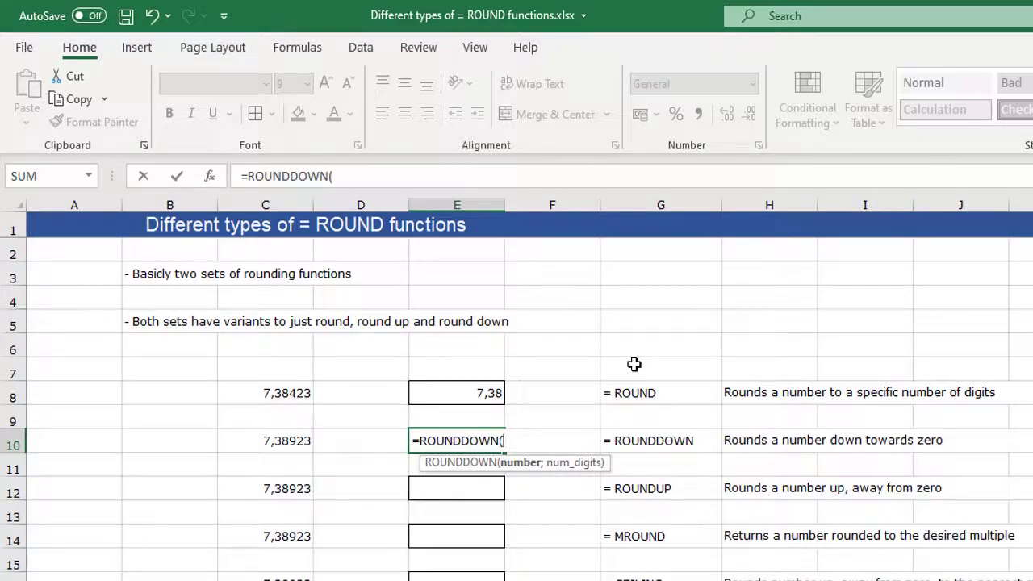
key(Left)
key(Left)
key(F2)
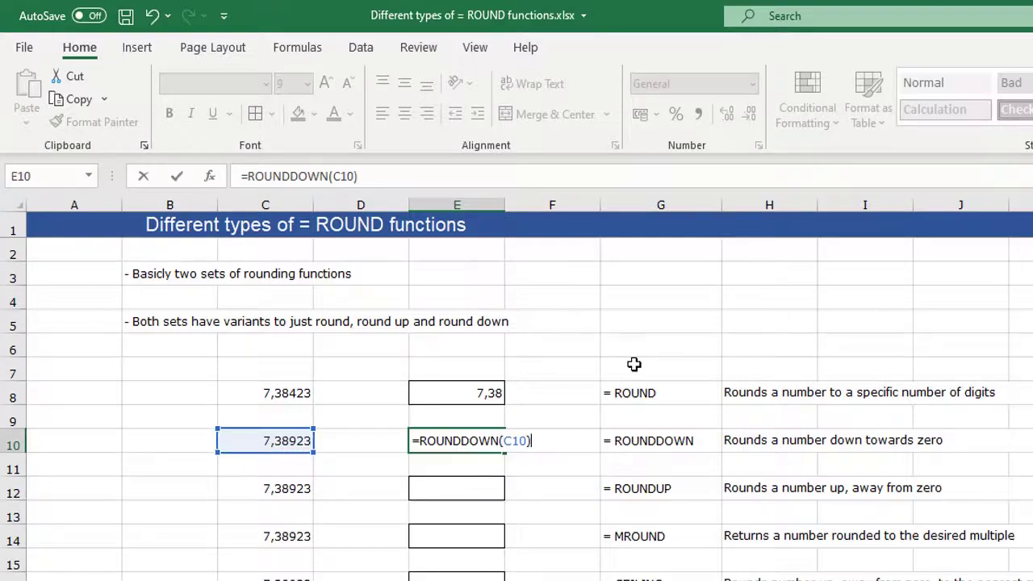
text(;)
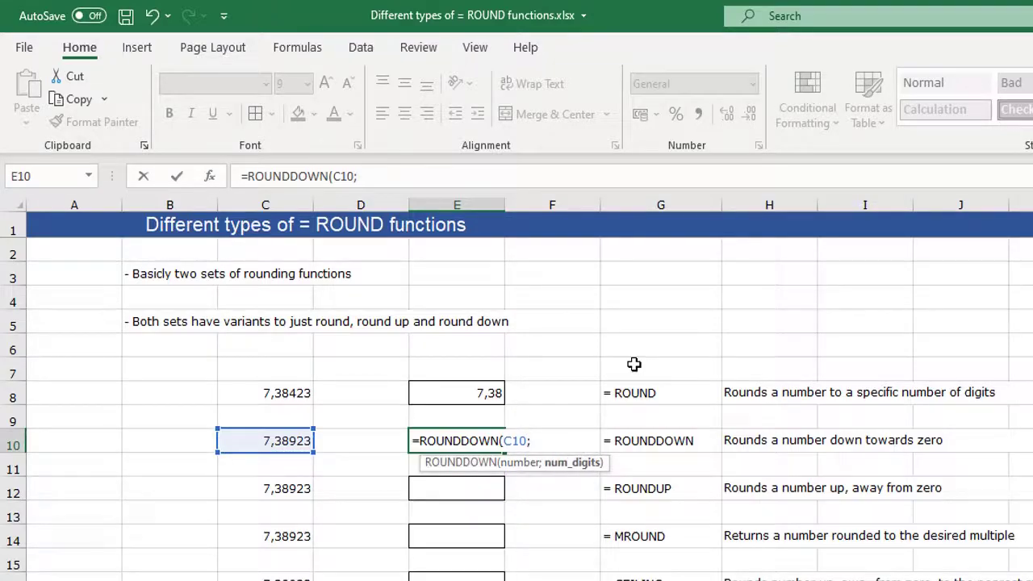
text(2))
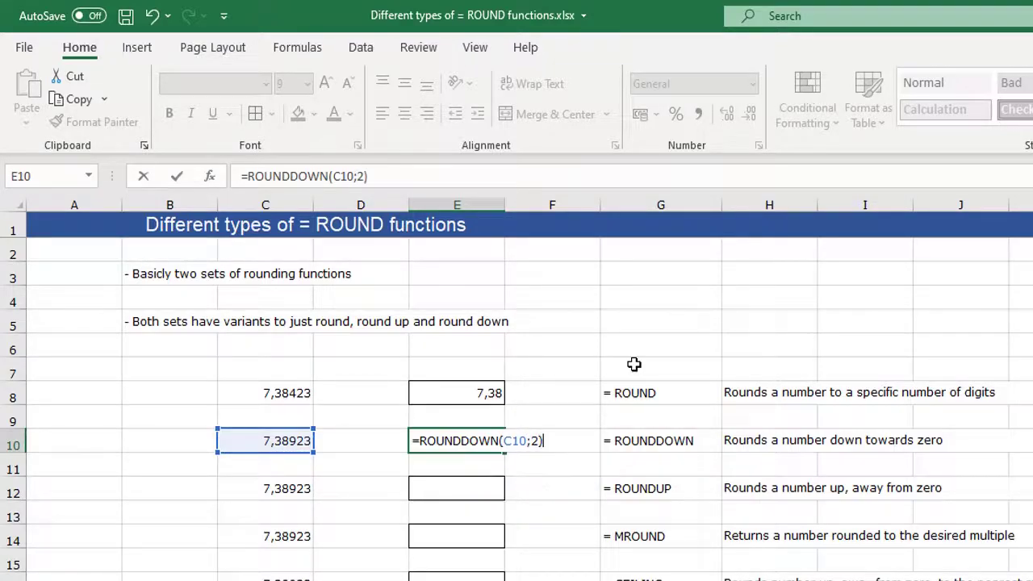
key(Return)
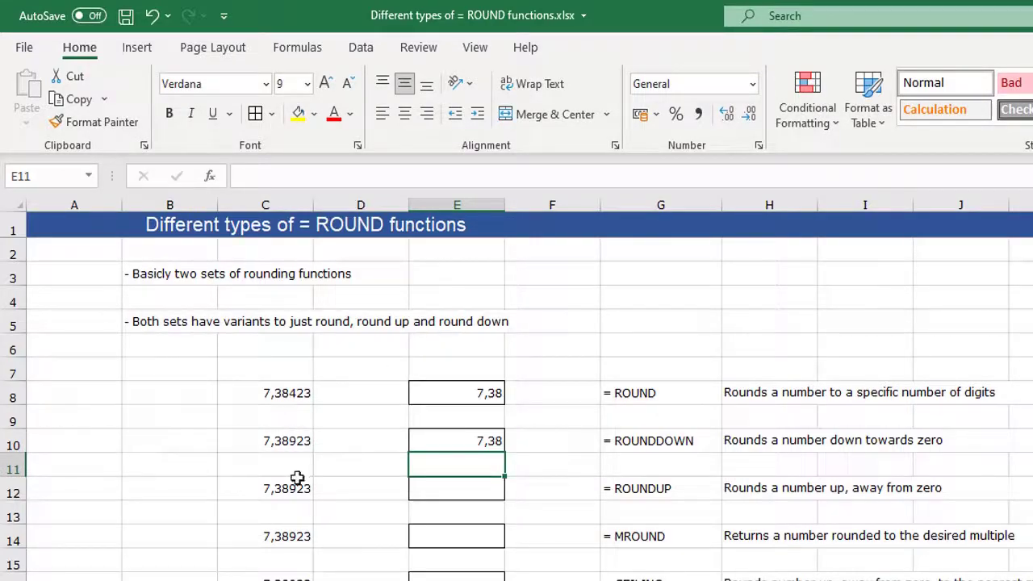
Set the number in C8 to 7,38923 and select the ROUNDDOWN formula in E10
click(285, 394)
click(275, 175)
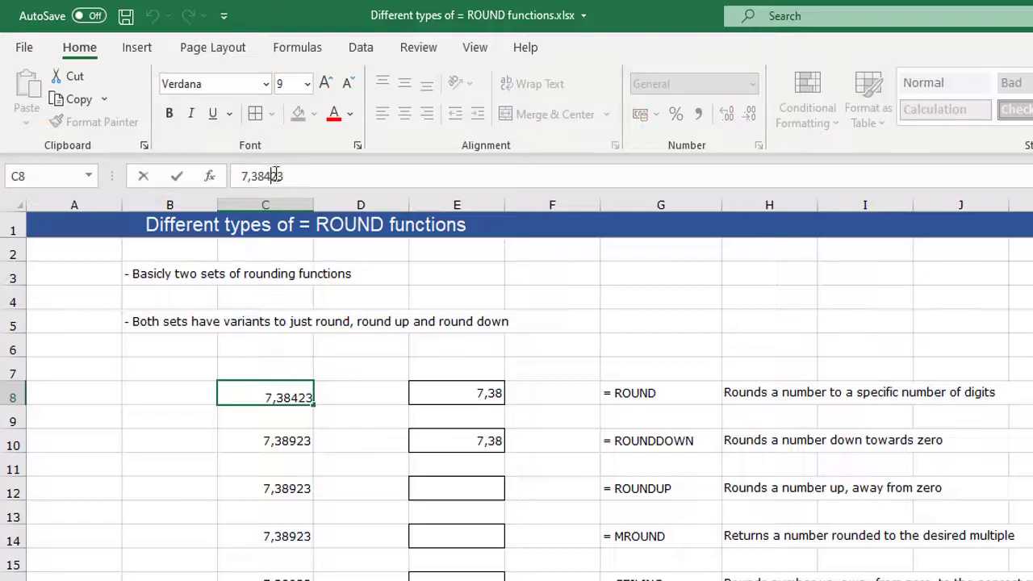
key(BackSpace)
text(9)
key(Return)
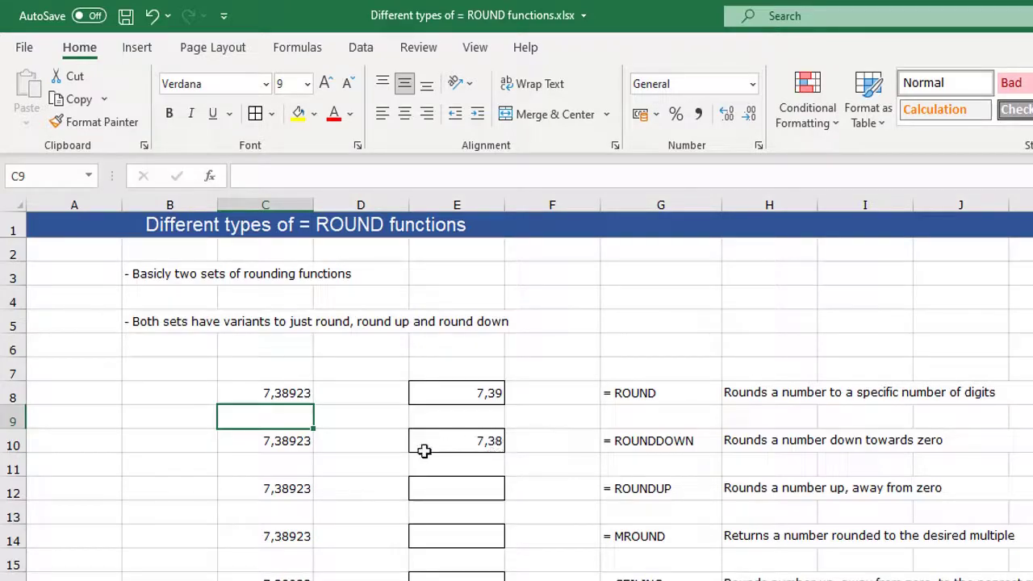
click(449, 444)
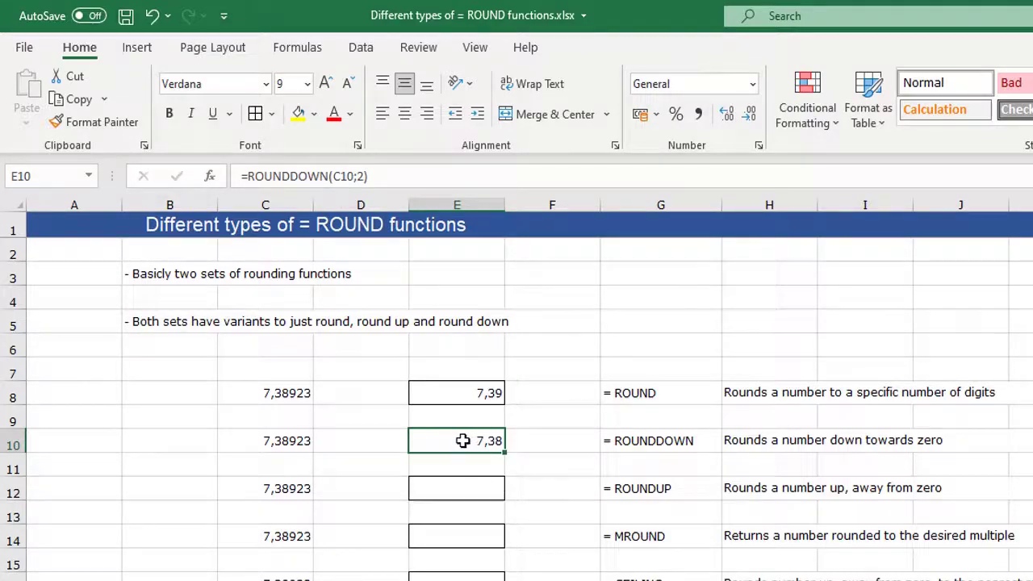
Enter a ROUNDUP formula in E12 that rounds the number in C12 up to 2 digits
click(459, 488)
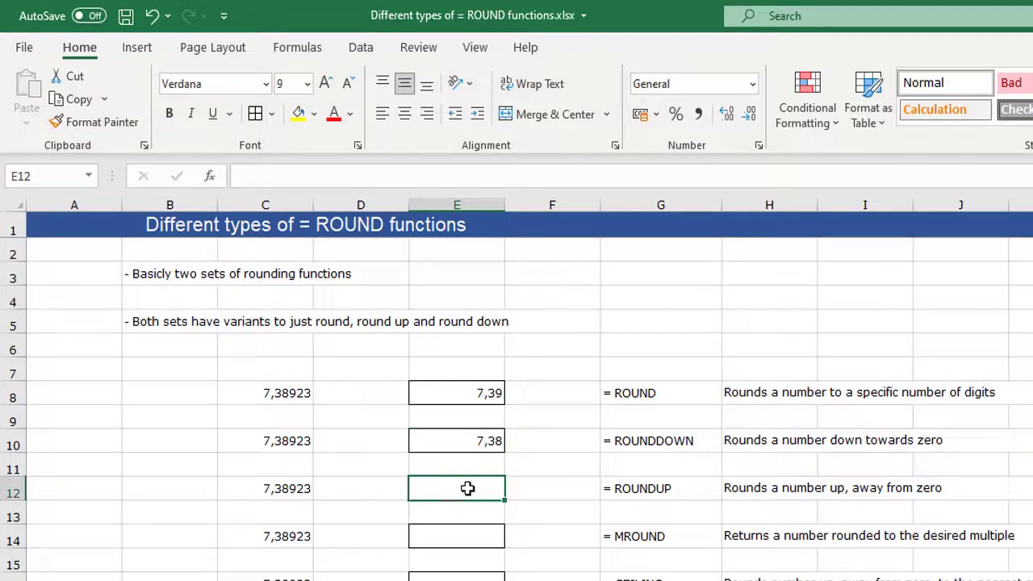
text(=)
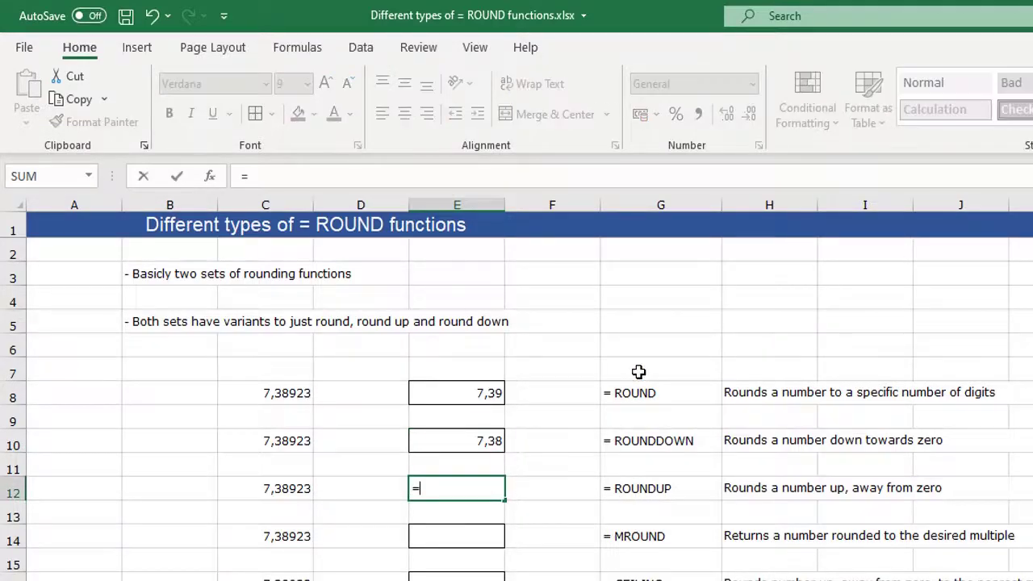
text(ROUNDUP()
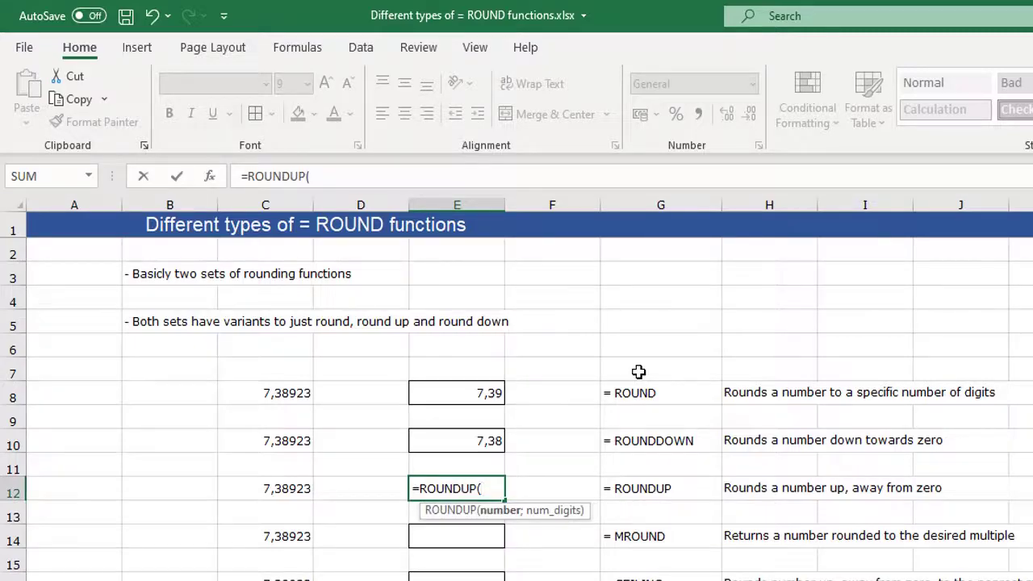
key(Left)
key(Left)
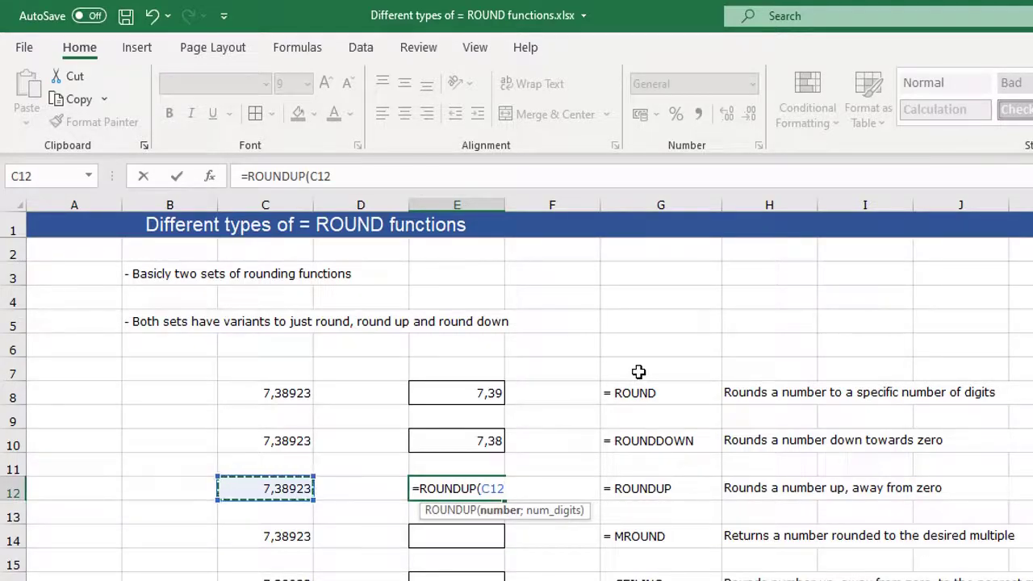
text(;2)
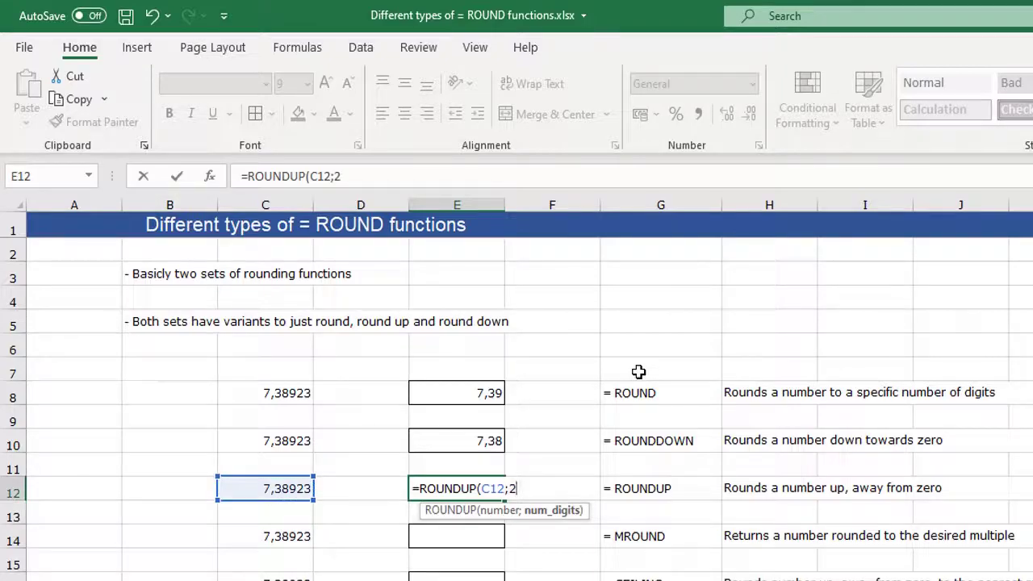
text())
key(Return)
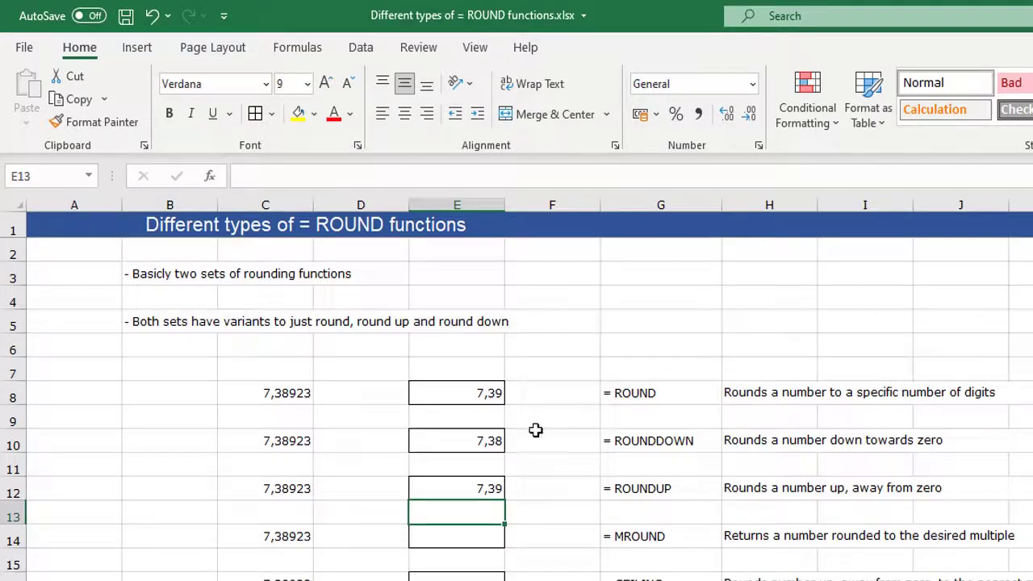
Change the number in C12 to 7,38223 to test the ROUNDUP formula
click(293, 490)
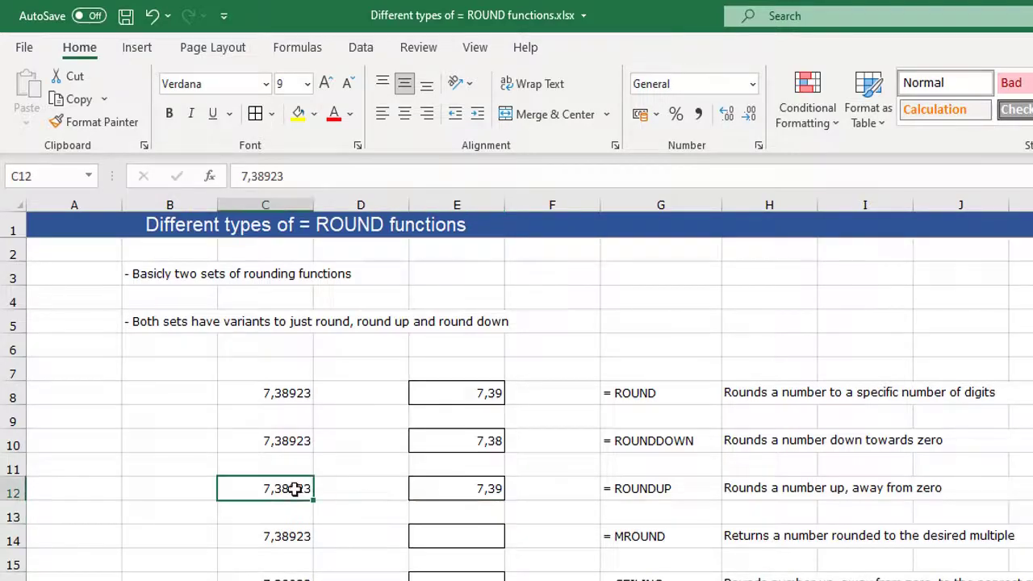
click(267, 173)
key(BackSpace)
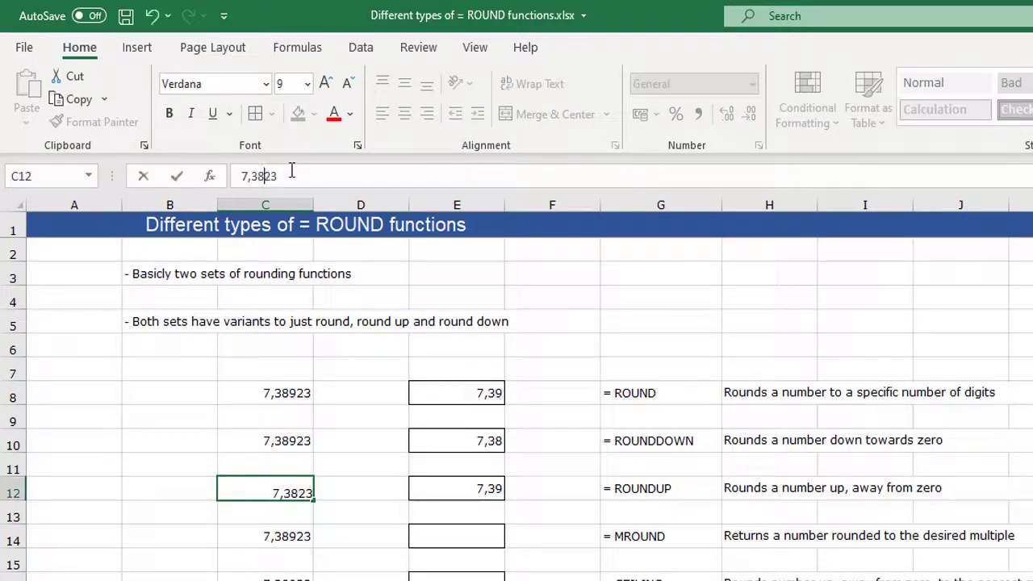
text(2)
key(Return)
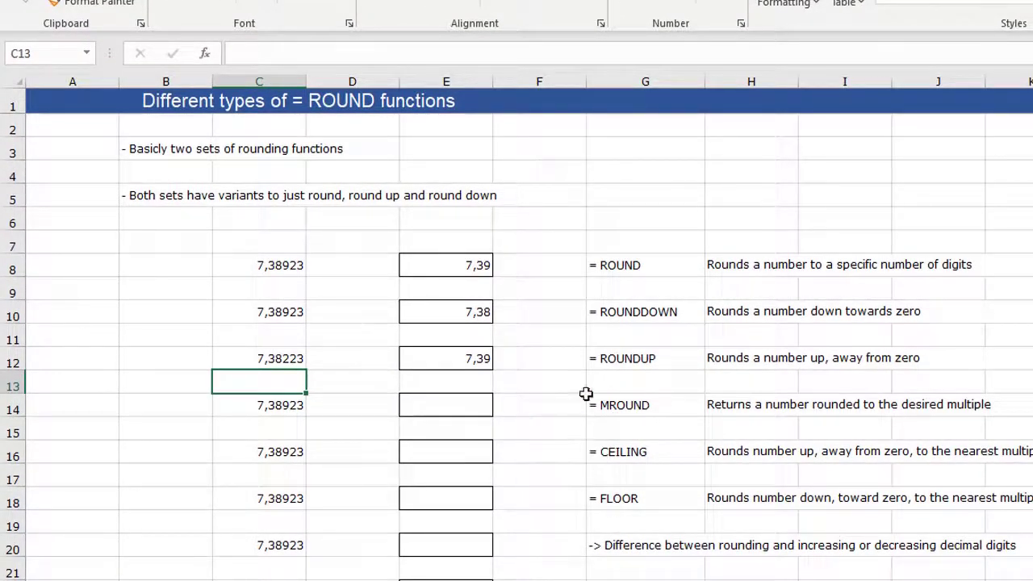
Enter an MROUND formula in E14 that rounds the number in C14 to the nearest multiple of 0,25
click(452, 406)
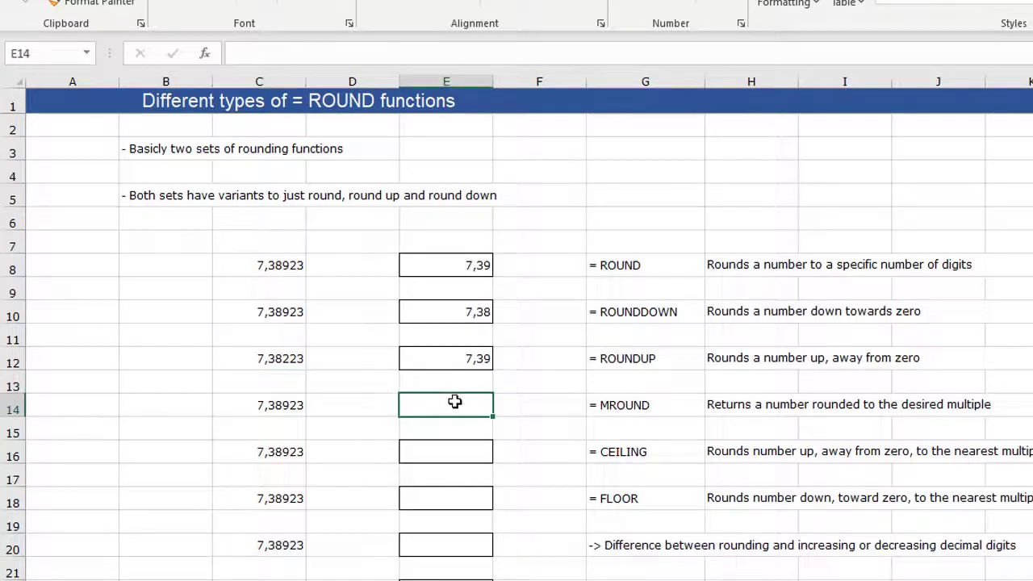
text(=)
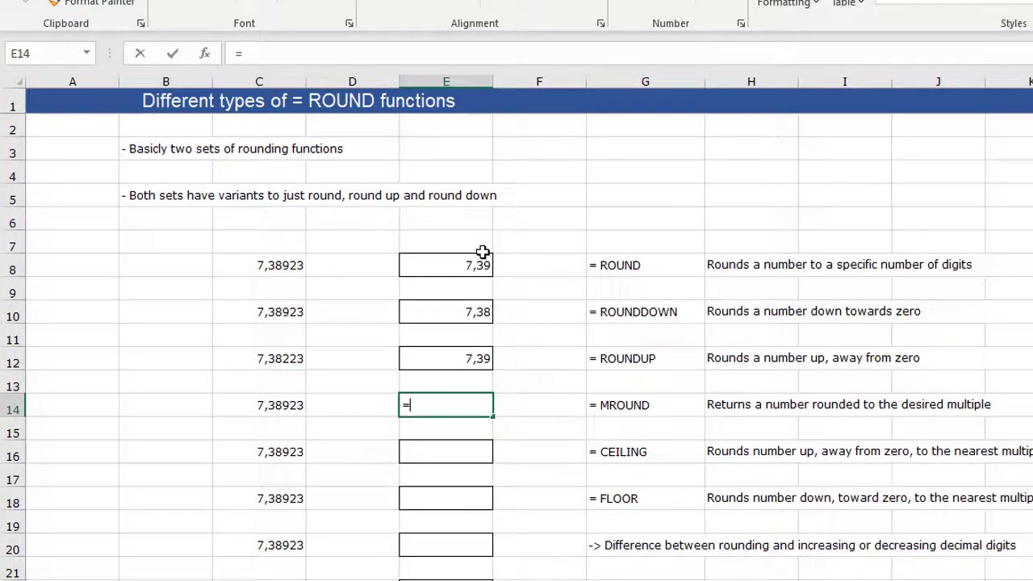
text(MRO)
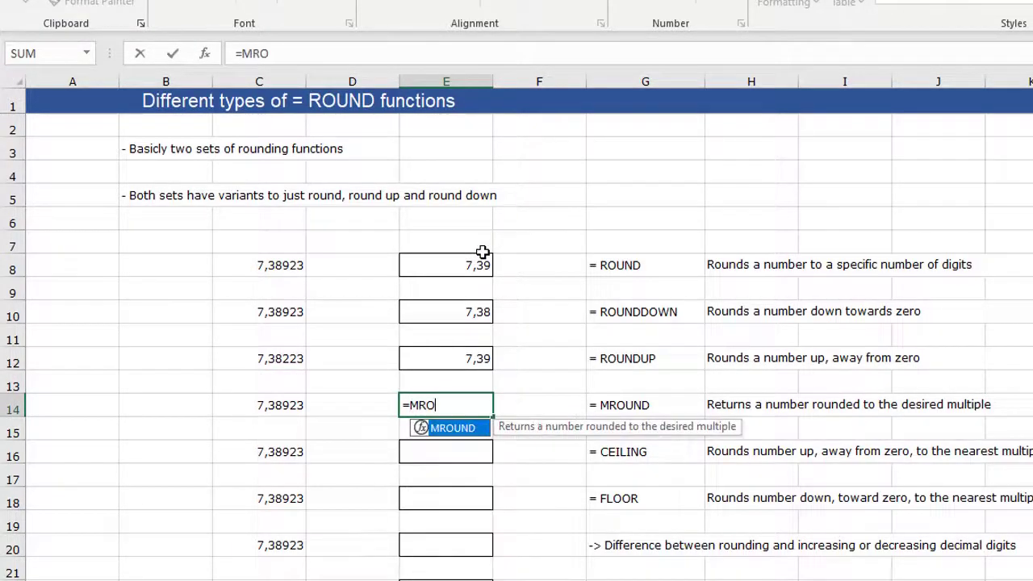
text(UND()
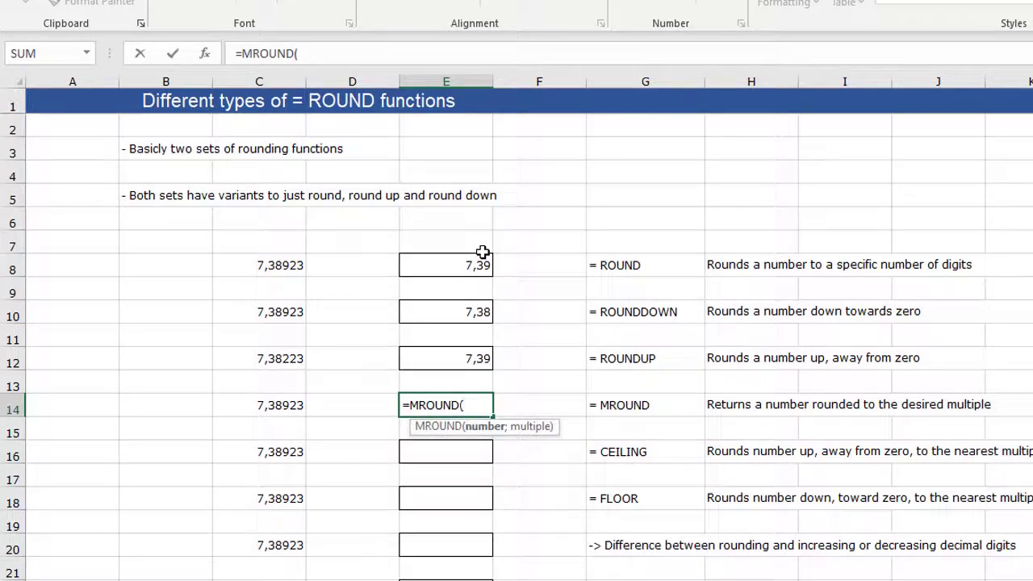
click(277, 405)
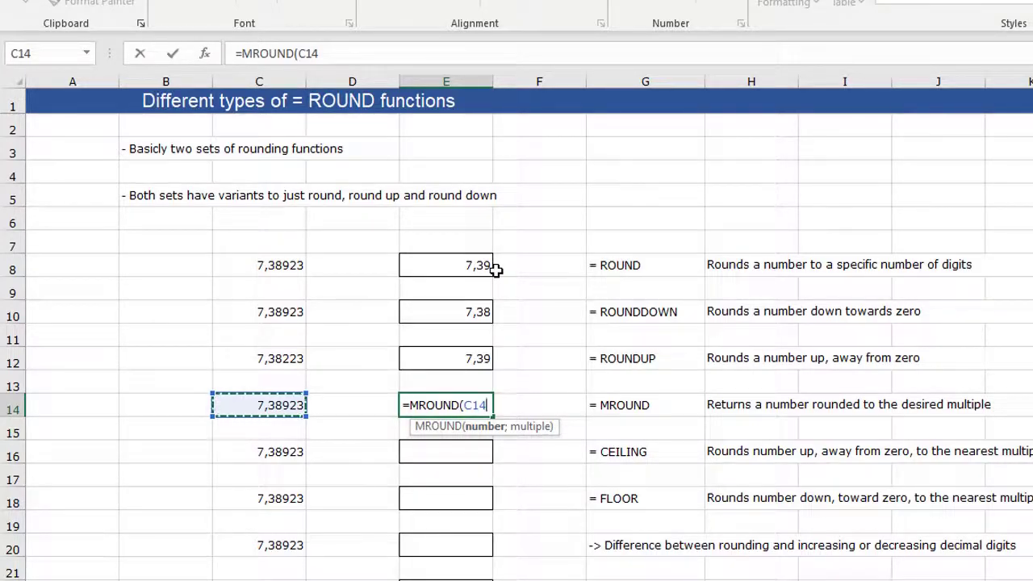
text(;)
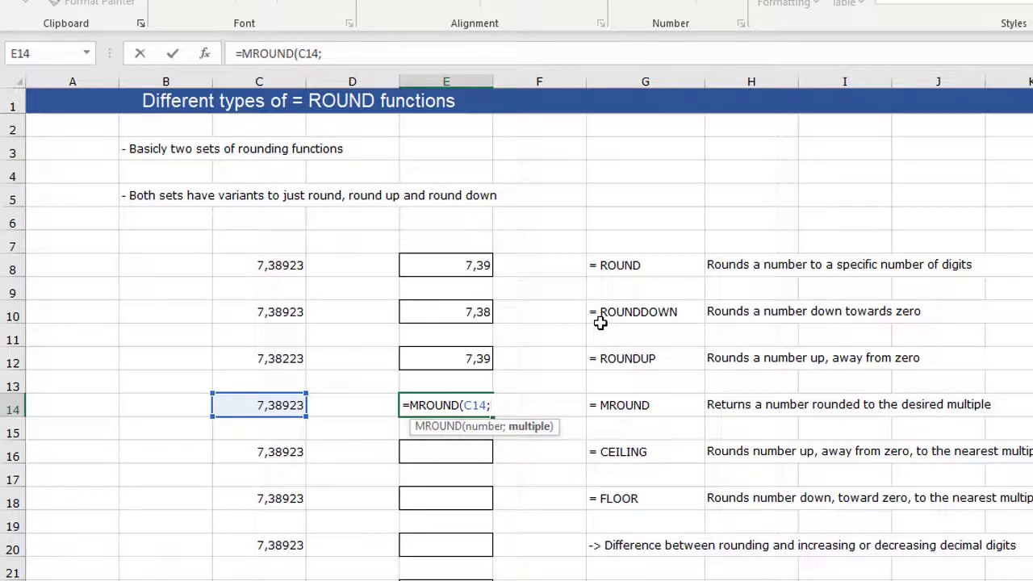
text(0,25)
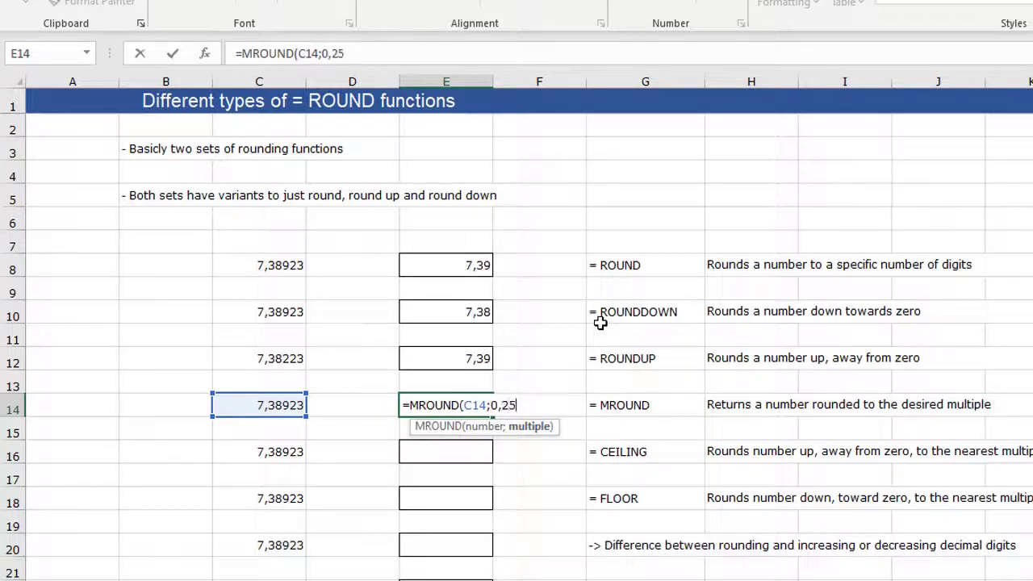
text())
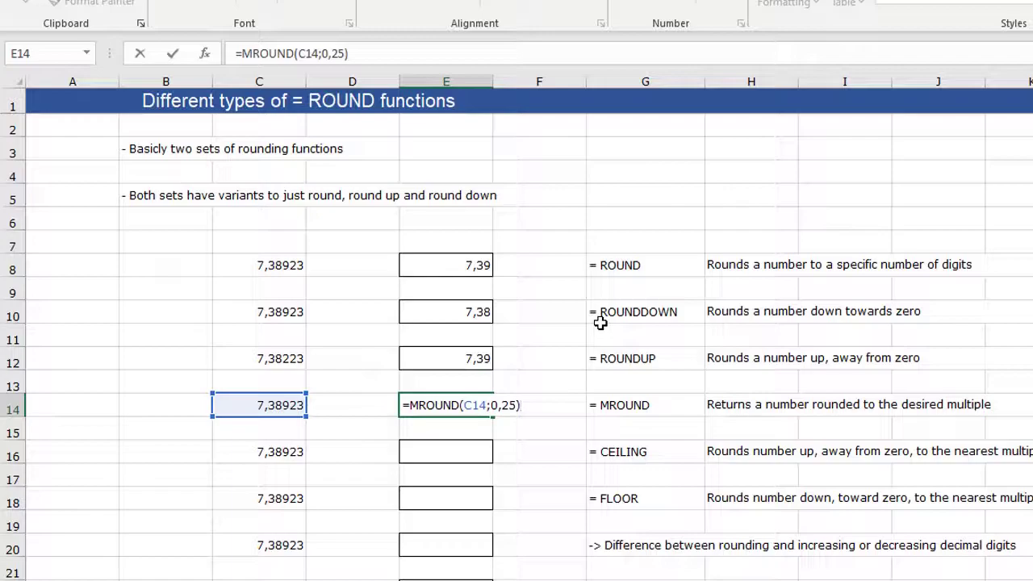
key(Return)
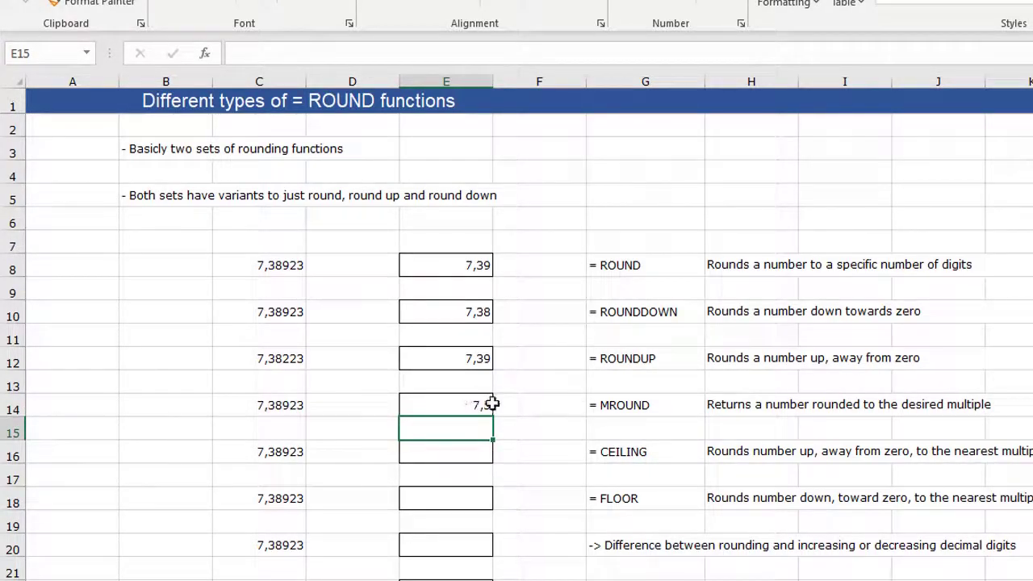
Change the multiple in the MROUND formula in E14 to 10 and reselect the cell
click(412, 404)
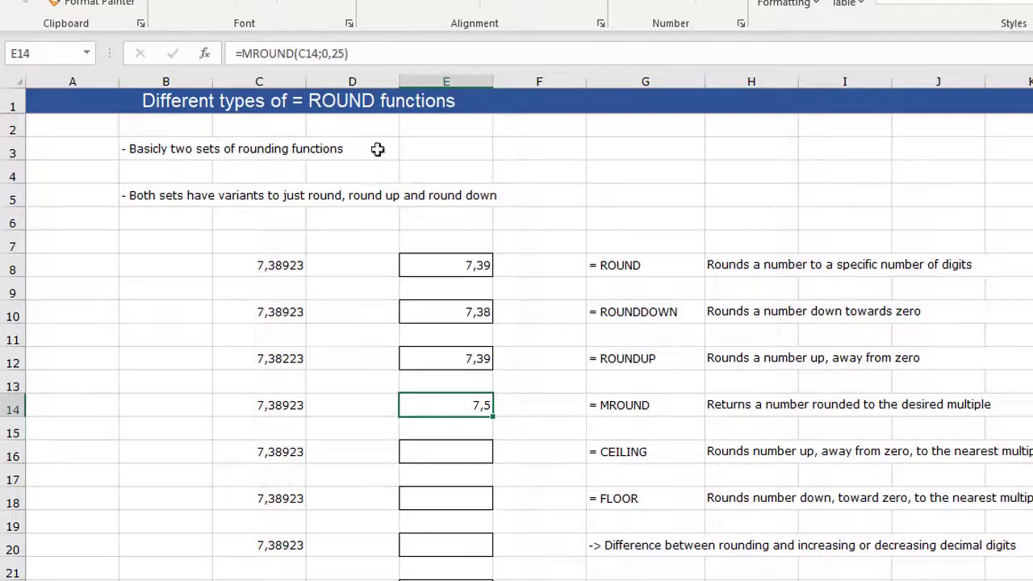
click(336, 53)
key(BackSpace)
key(BackSpace)
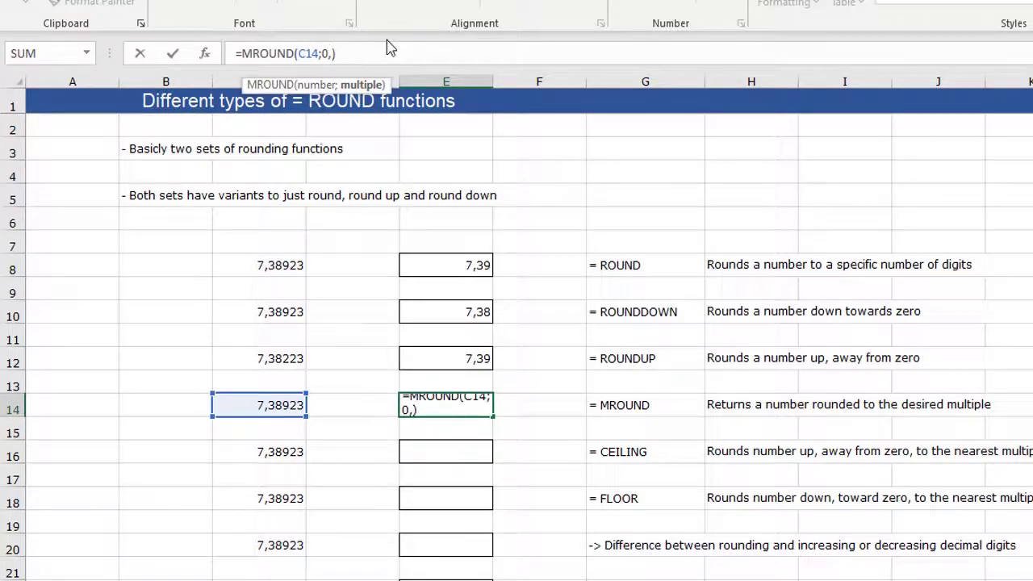
key(BackSpace)
key(BackSpace)
text(10)
key(Return)
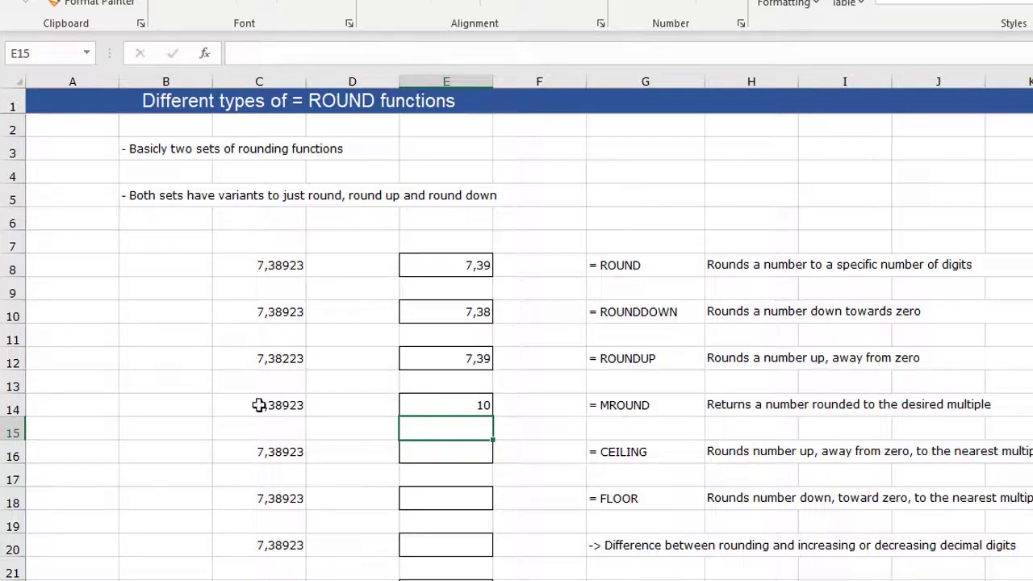
click(439, 408)
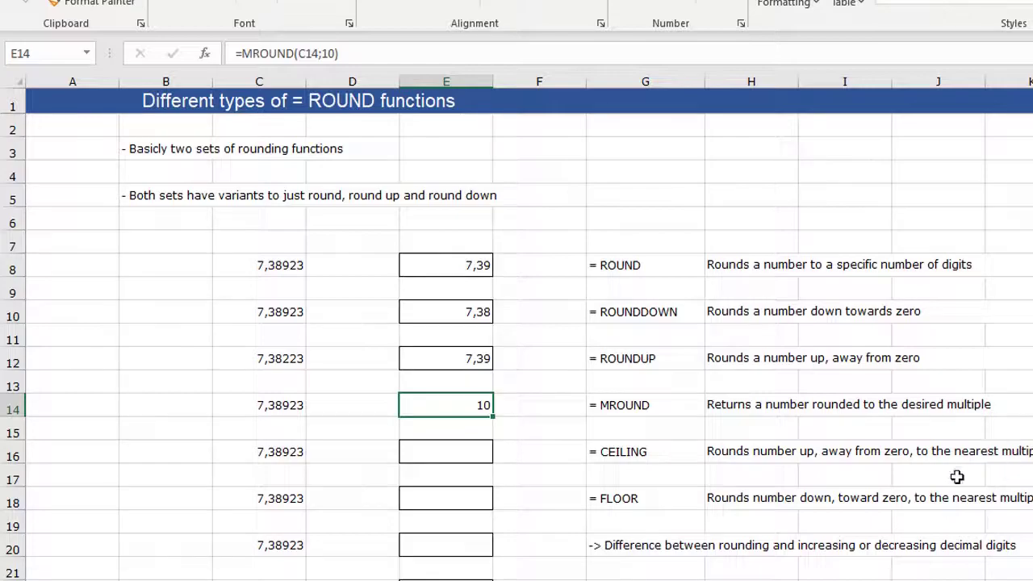
Enter a CEILING formula in E16 that rounds the number in C16 up with a significance of 0,1
click(436, 449)
text(=CEILING)
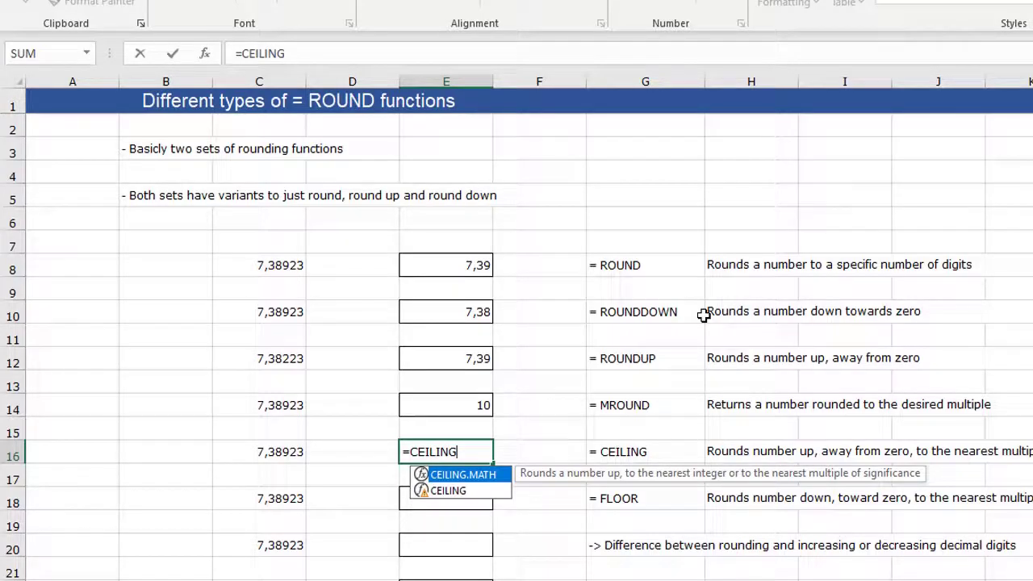
text(()
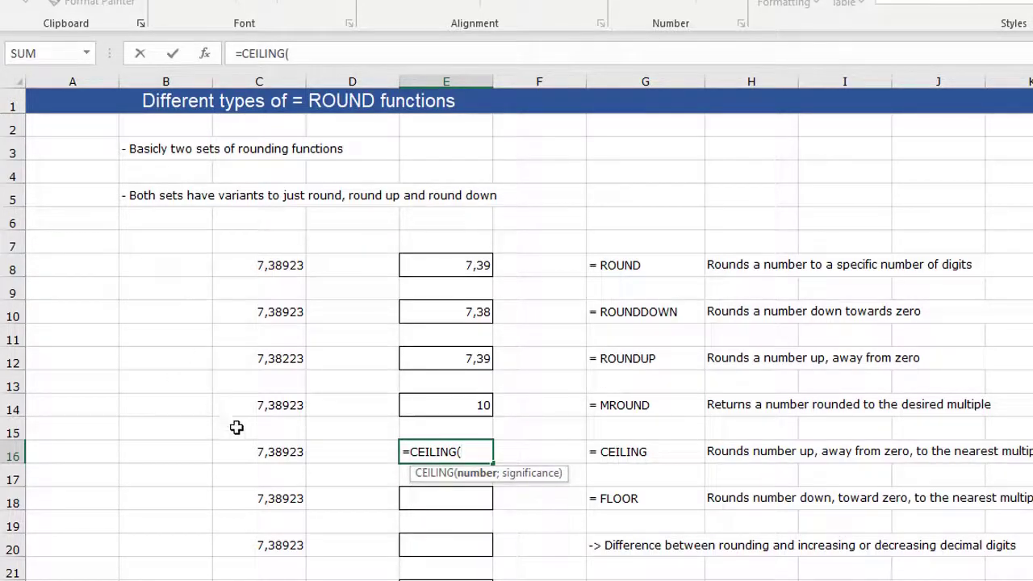
click(250, 453)
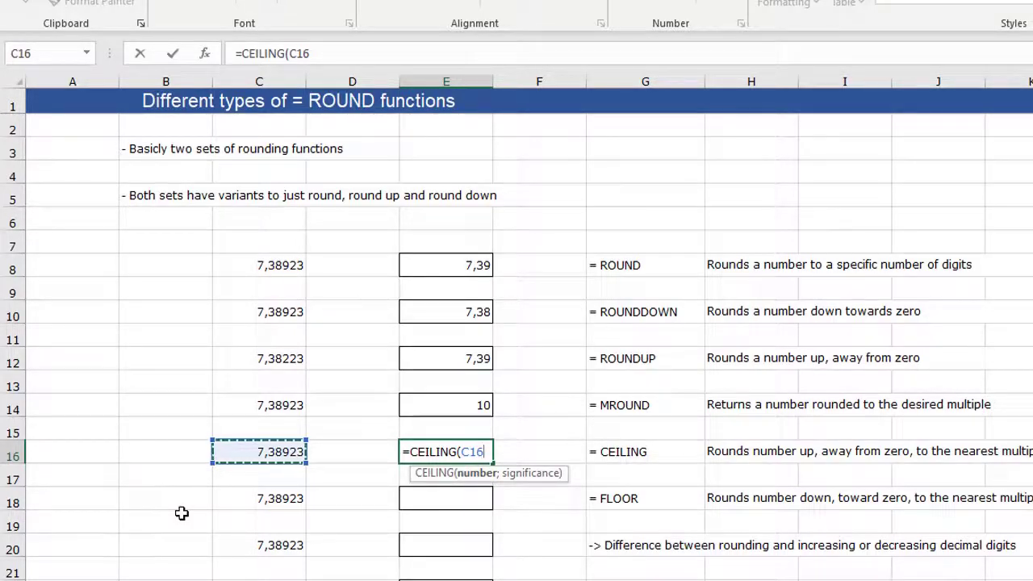
text(0,1)
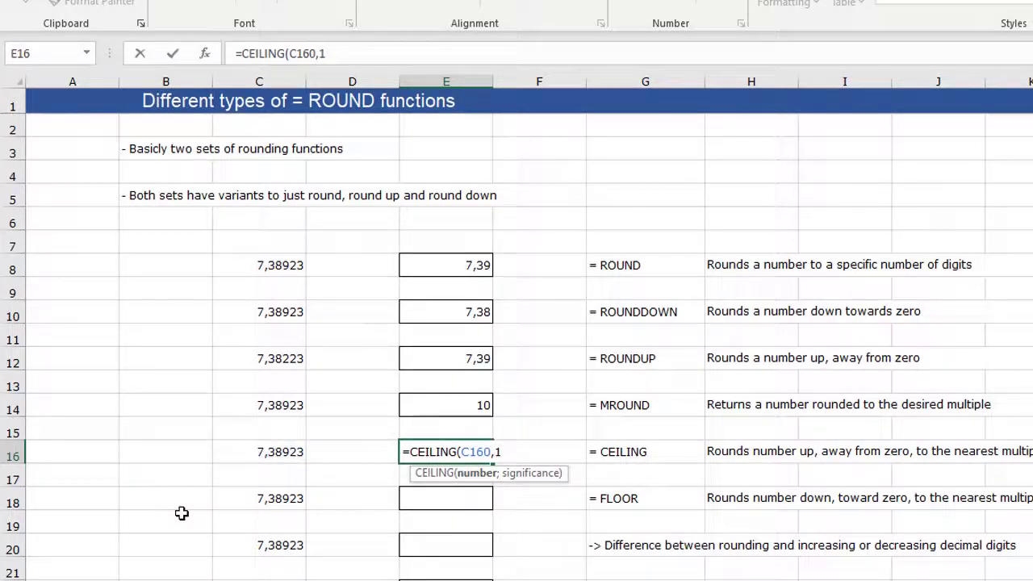
text())
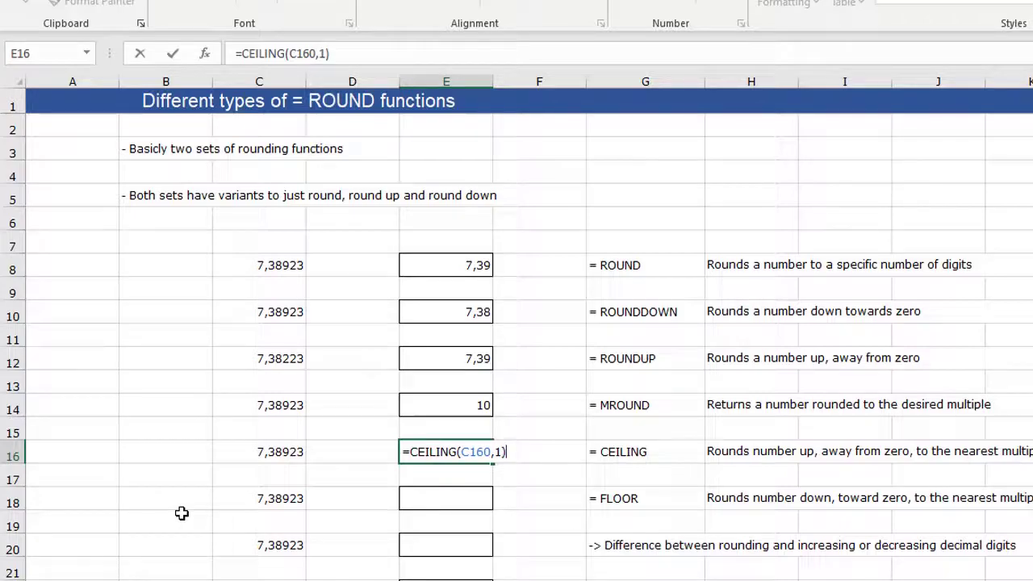
key(BackSpace)
key(BackSpace)
key(BackSpace)
key(BackSpace)
text(;)
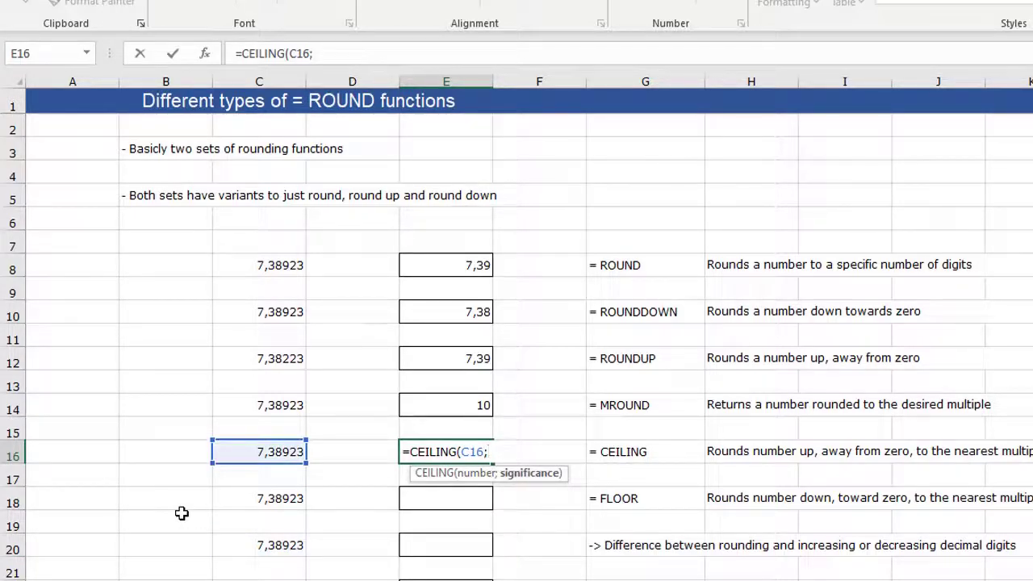
text(0,1))
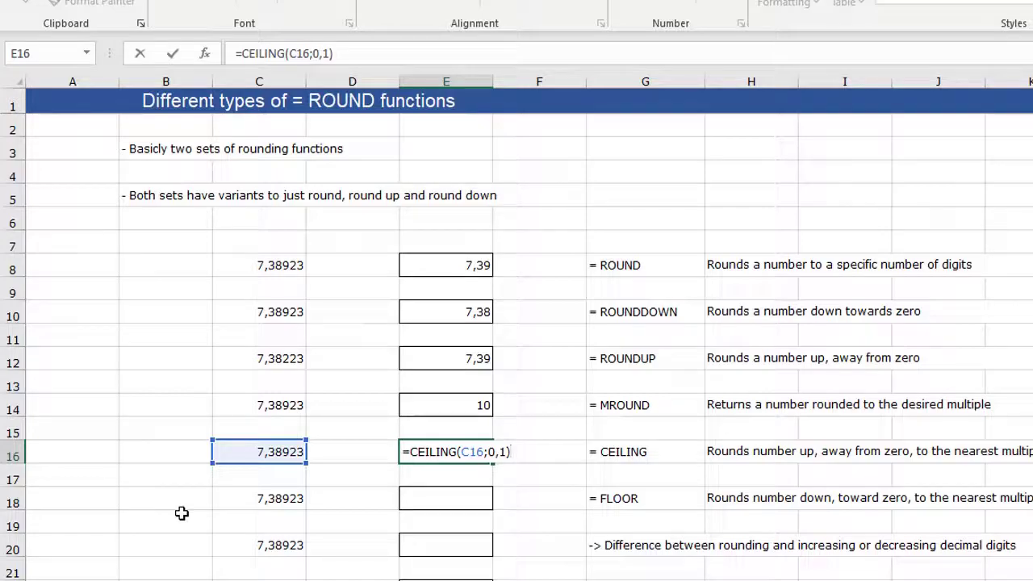
key(Return)
key(Up)
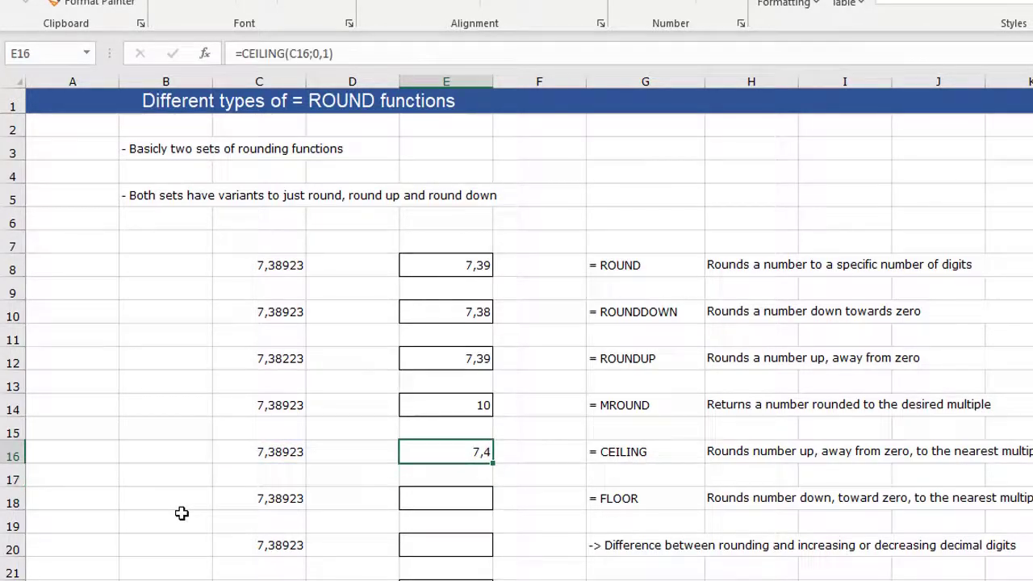
Change the significance in the CEILING formula in E16 to 0,3
click(322, 53)
key(Delete)
text(2)
key(BackSpace)
text(5)
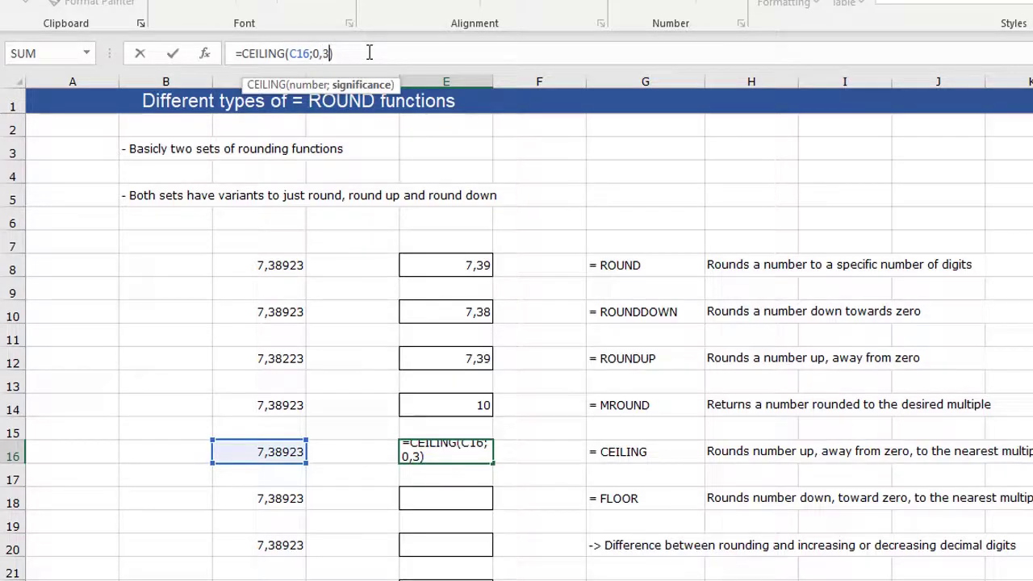
key(Return)
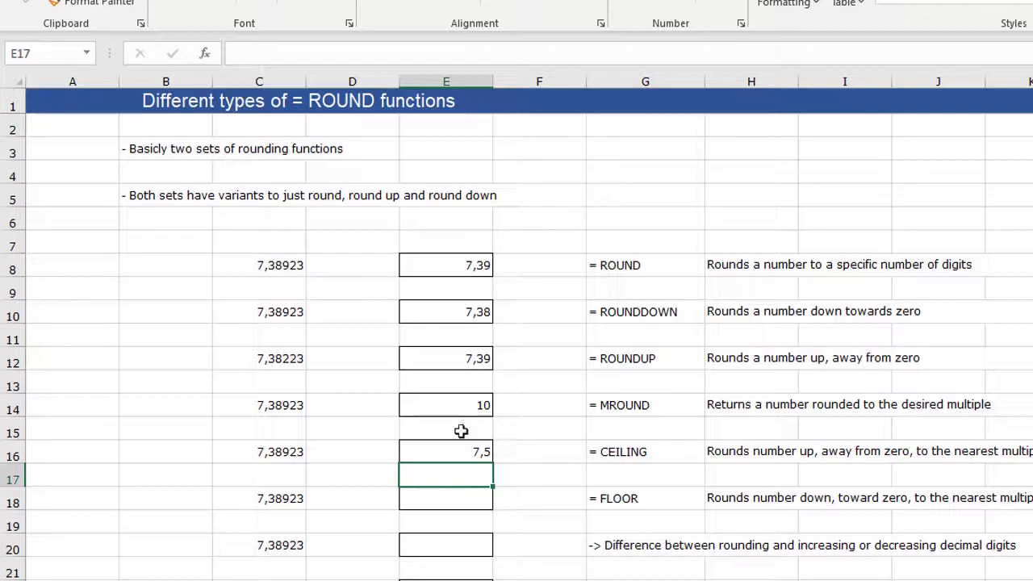
Set the significance in the CEILING formula in E16 to 2
click(454, 448)
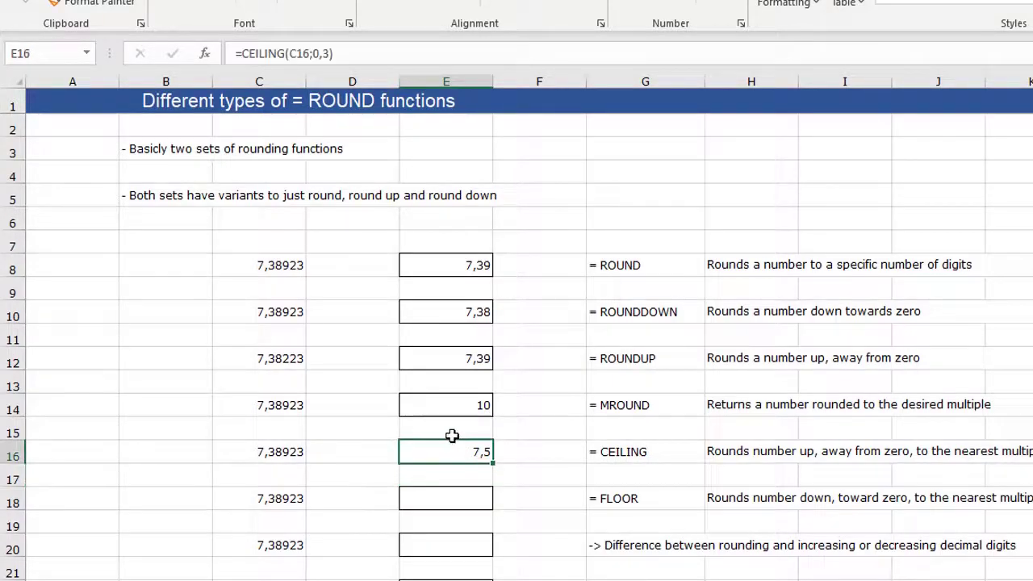
click(320, 53)
double_click(319, 54)
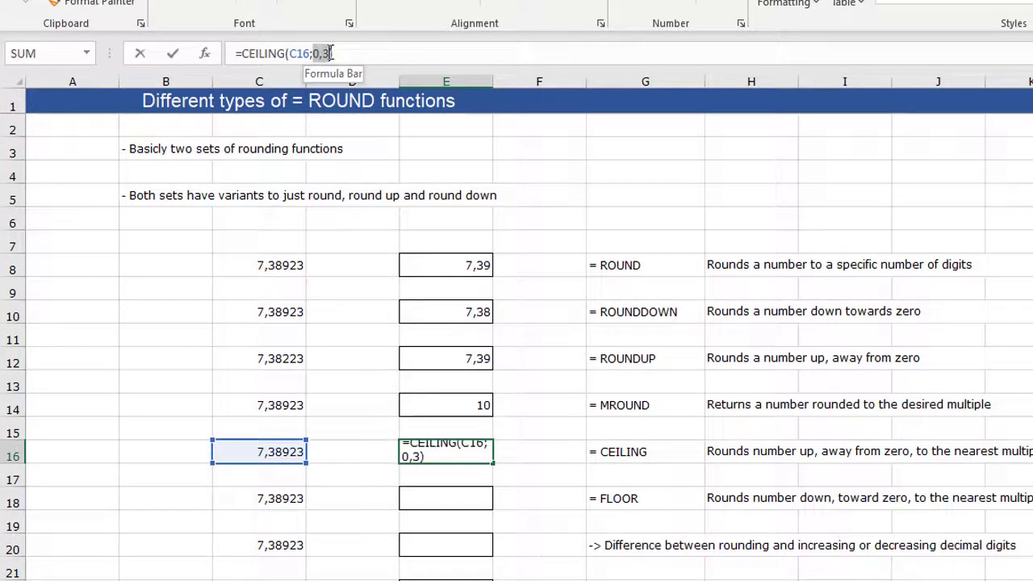
text(2)
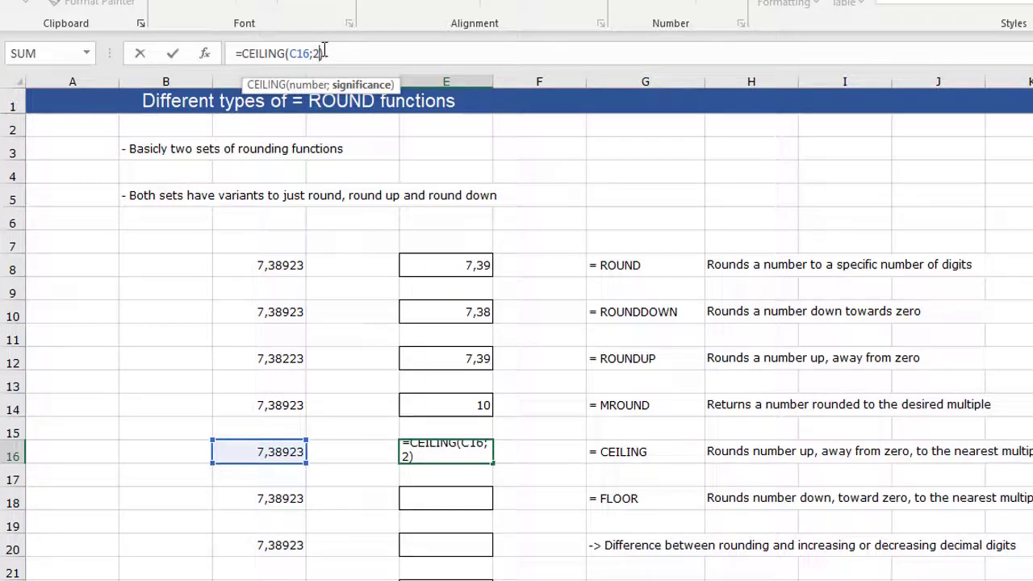
key(Return)
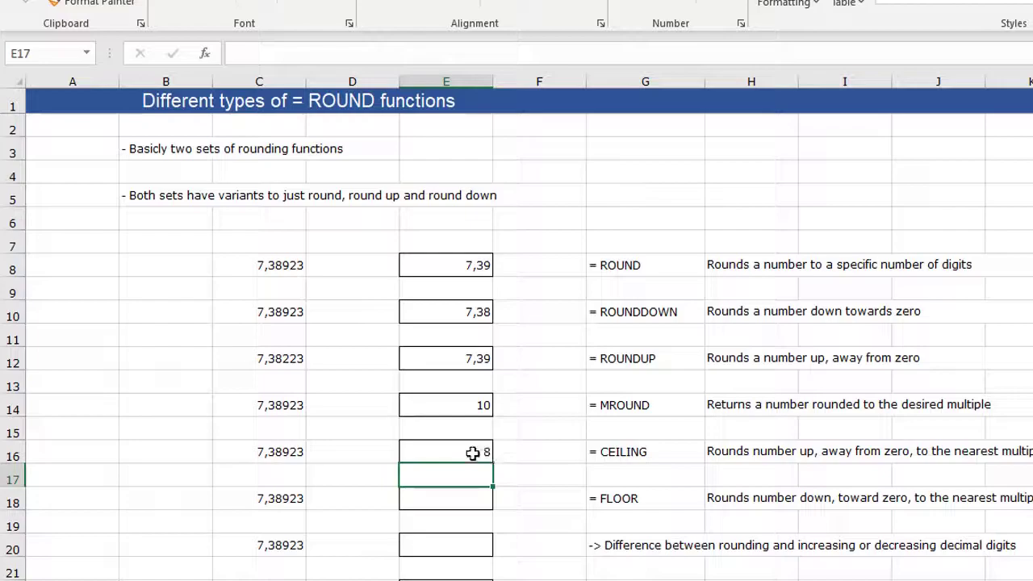
Enter a FLOOR formula in E18 that rounds the number in C18 down with a significance of 2, and reselect the cell
click(474, 494)
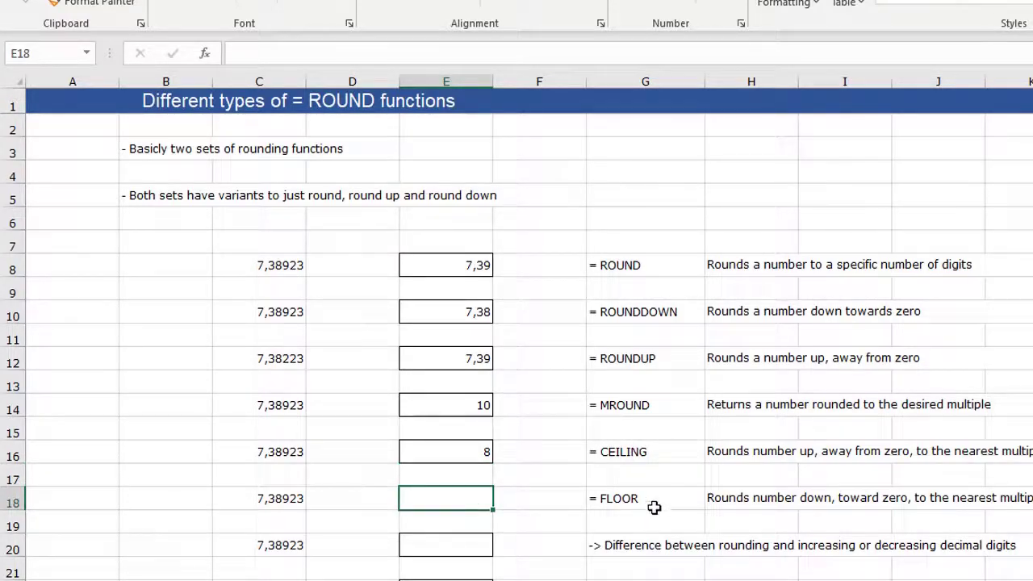
text(=)
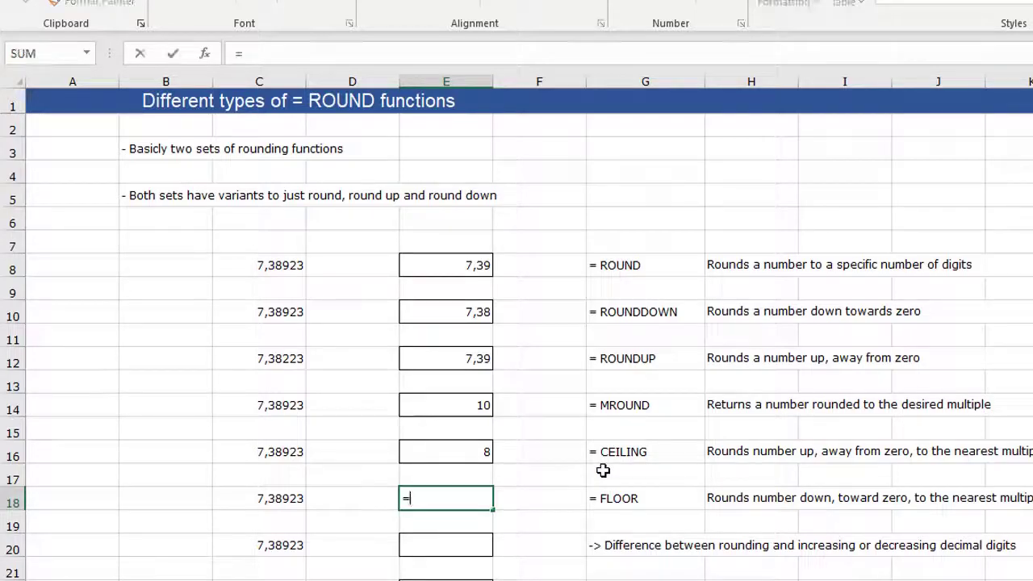
text(FLOOR()
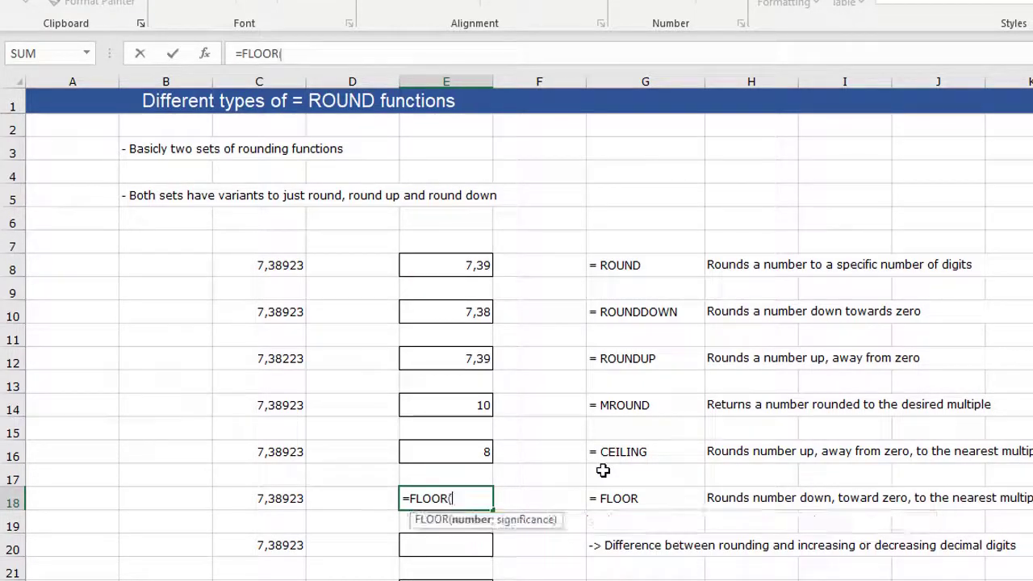
key(Left)
key(Left)
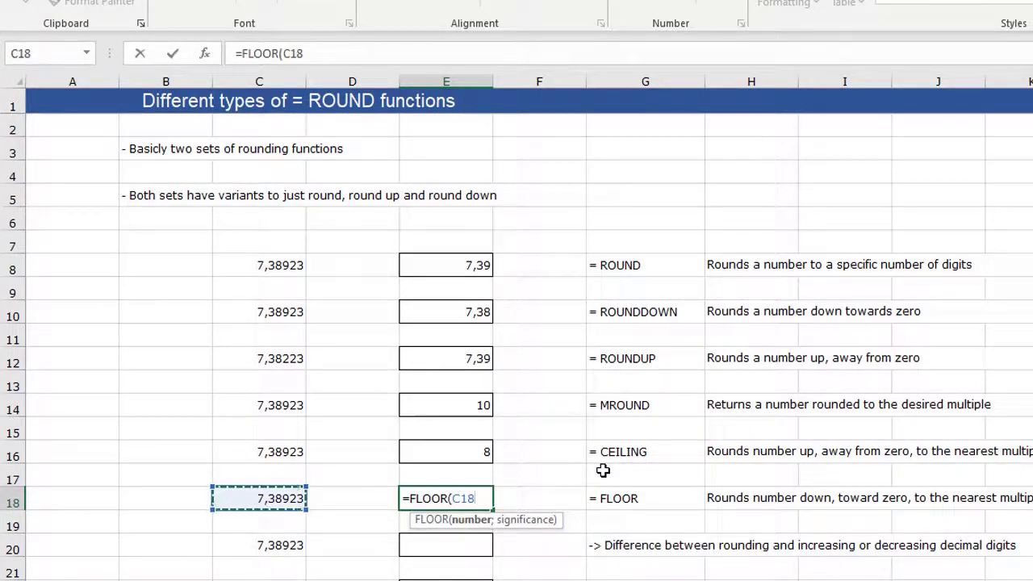
text(;)
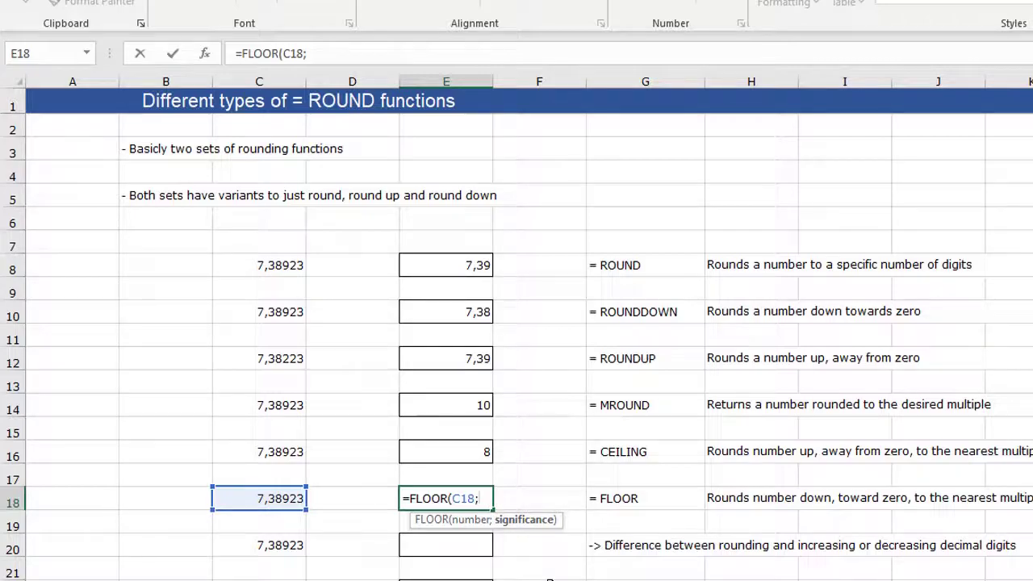
text(2))
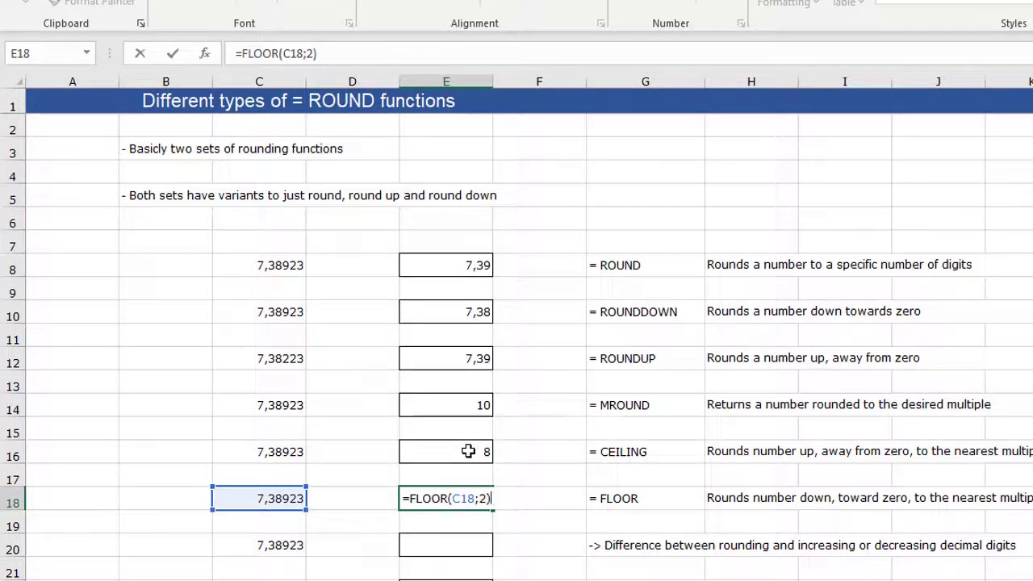
key(Return)
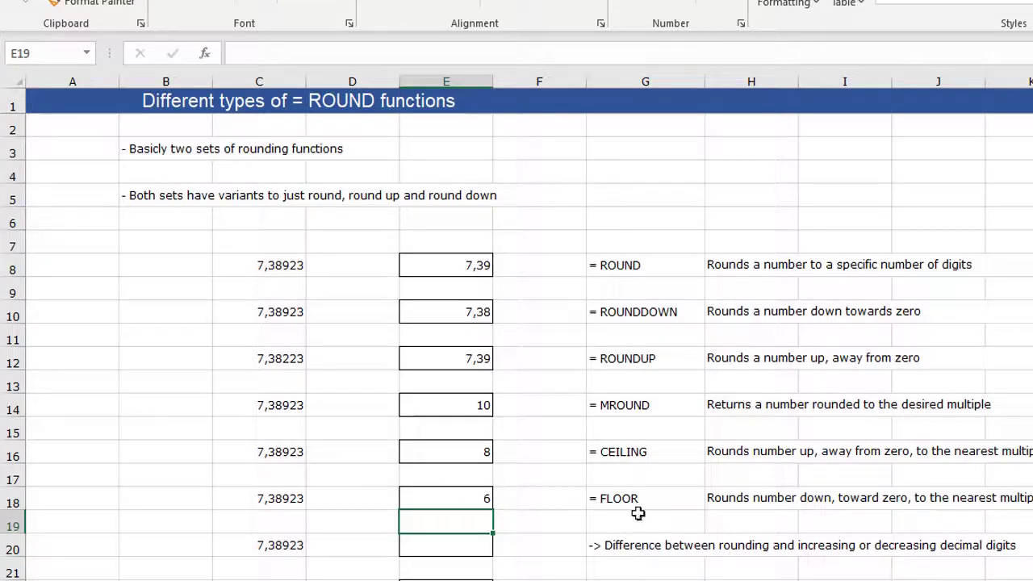
click(440, 497)
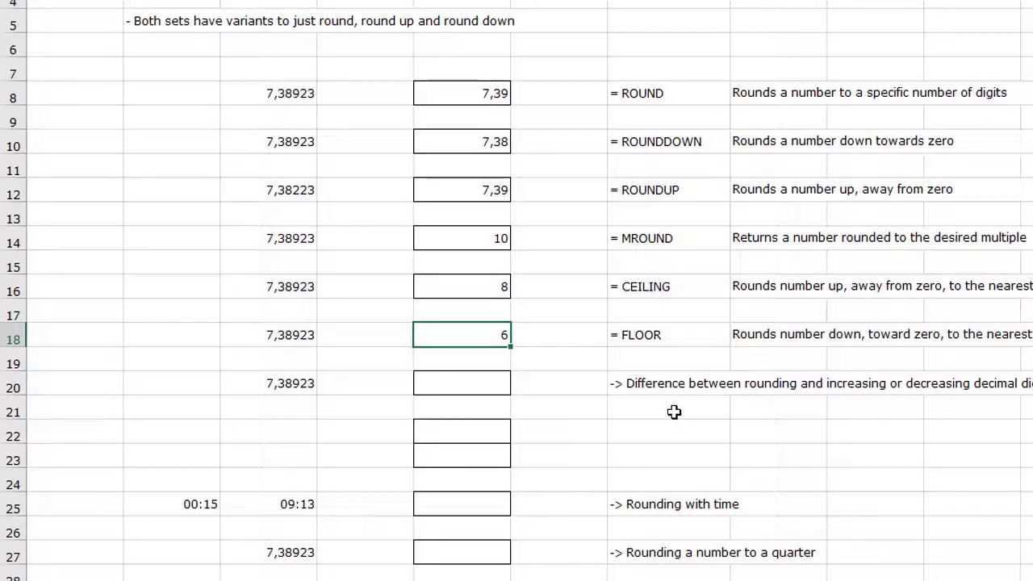
Enter a ROUND formula in E20 that rounds the number in C20 to 1 digit, and reselect the cell
click(486, 380)
text(=ROUND()
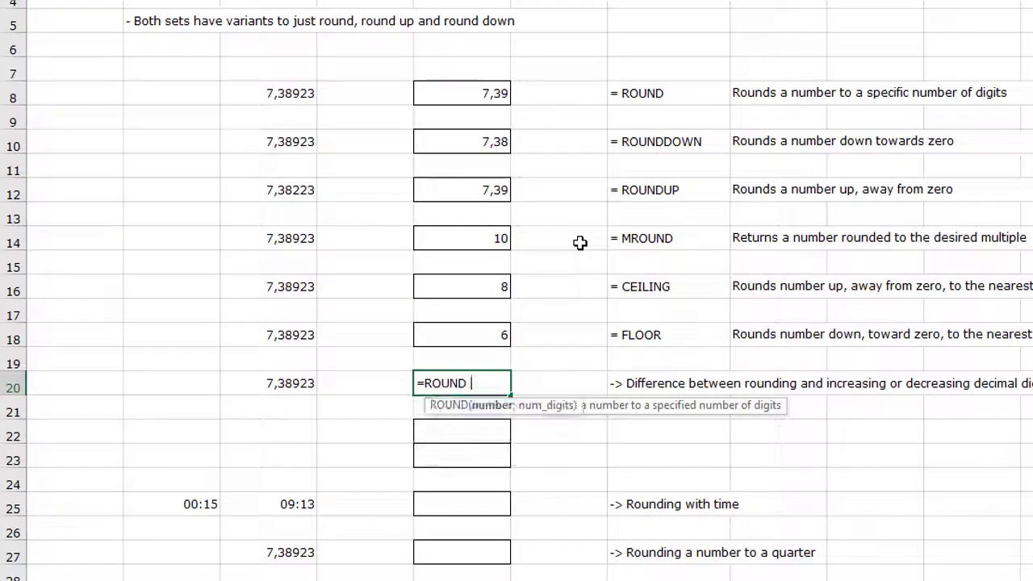
click(287, 386)
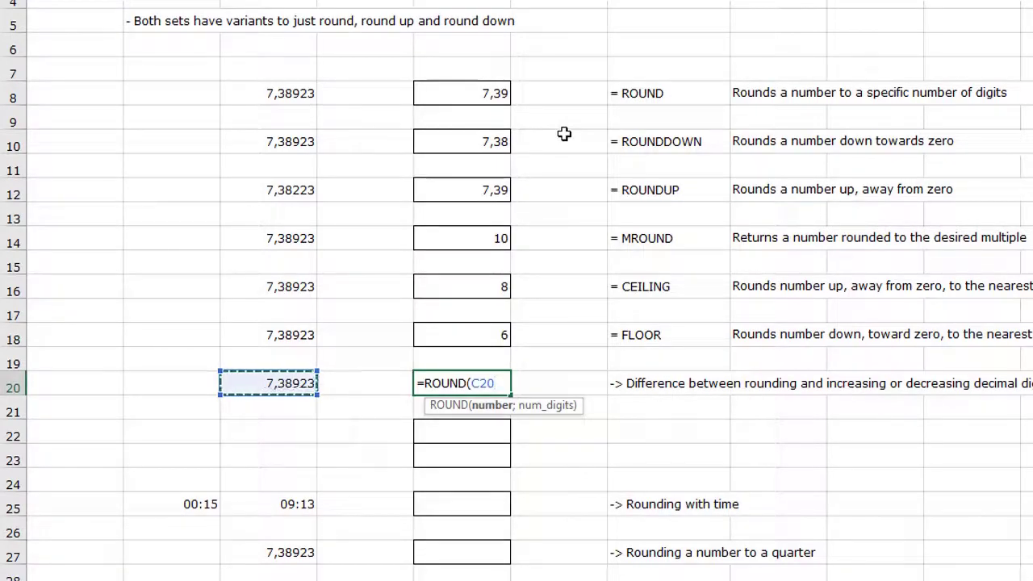
text(;1)
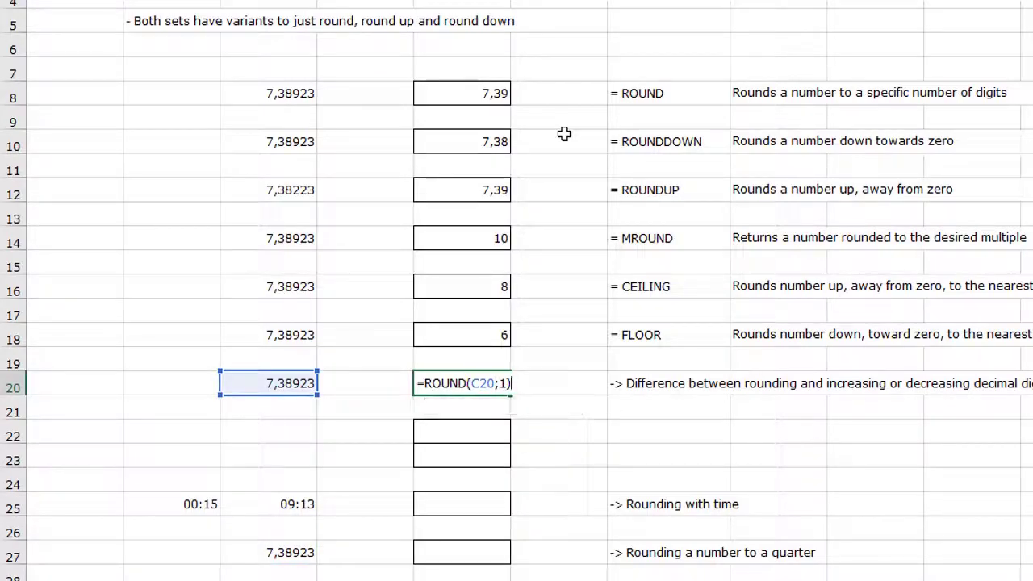
key(Return)
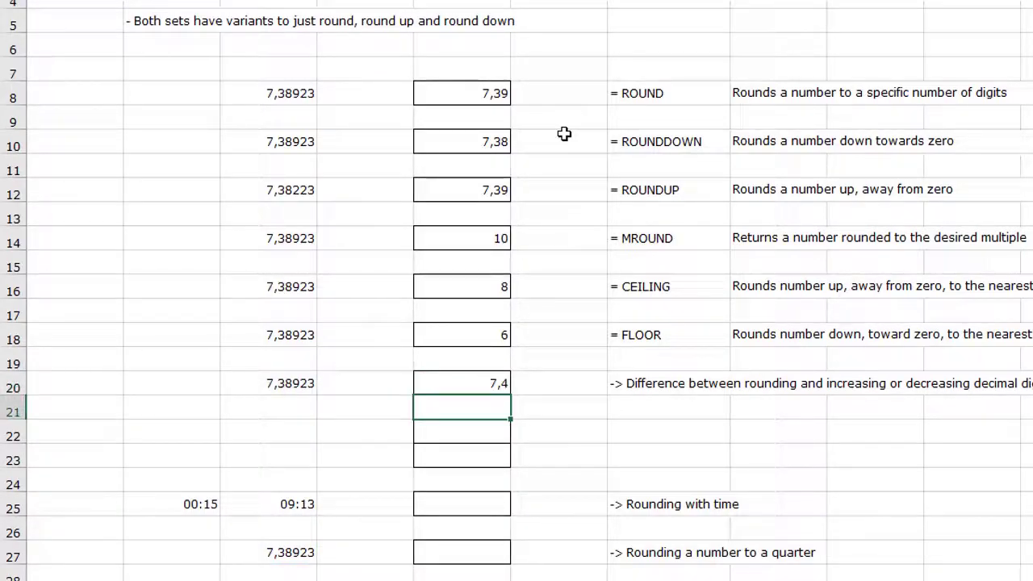
key(Up)
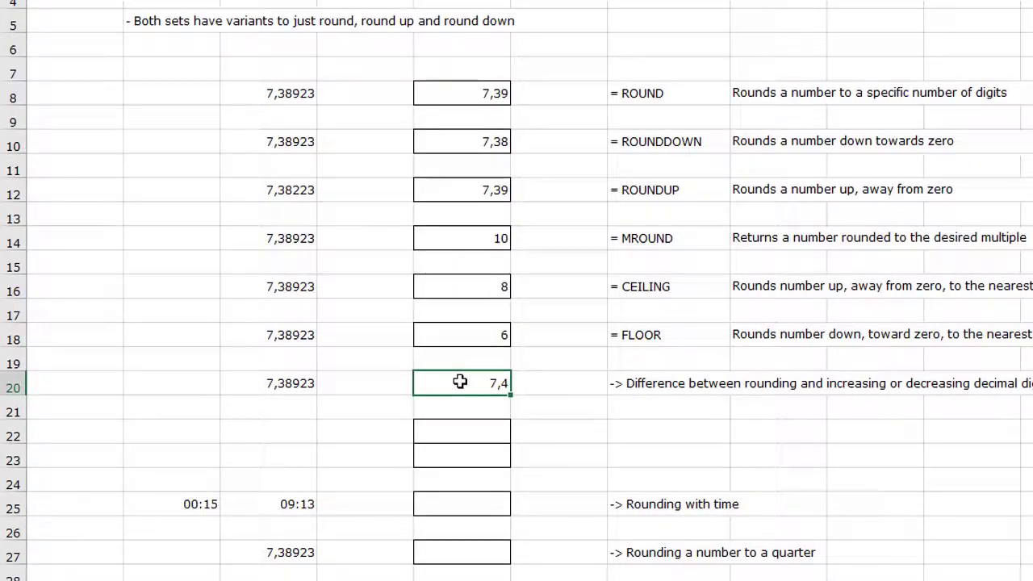
Reduce the displayed decimals of C20 to one and compare its stored content with the formula in E20
click(259, 388)
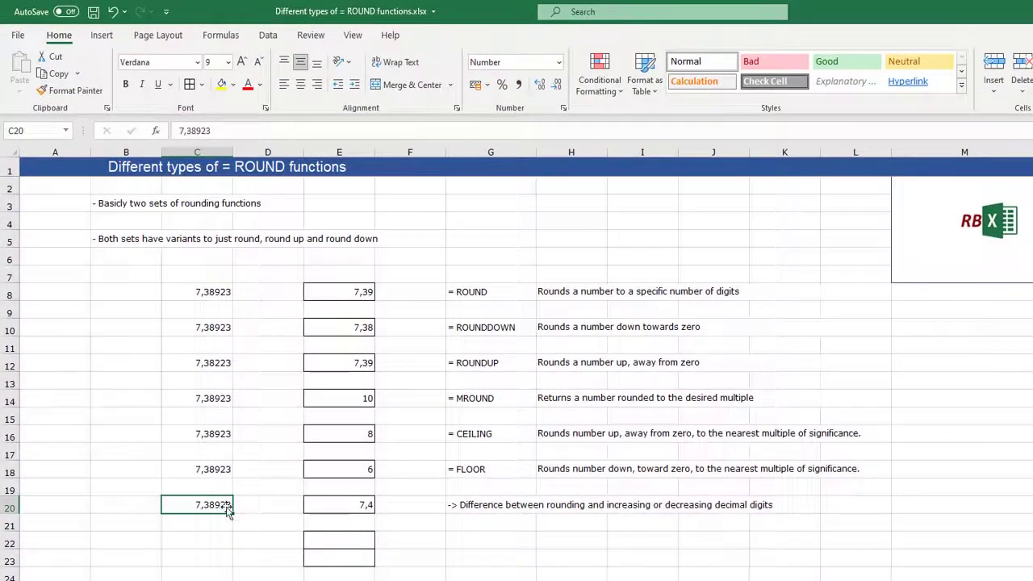
click(556, 88)
click(556, 89)
click(556, 89)
click(556, 88)
click(236, 574)
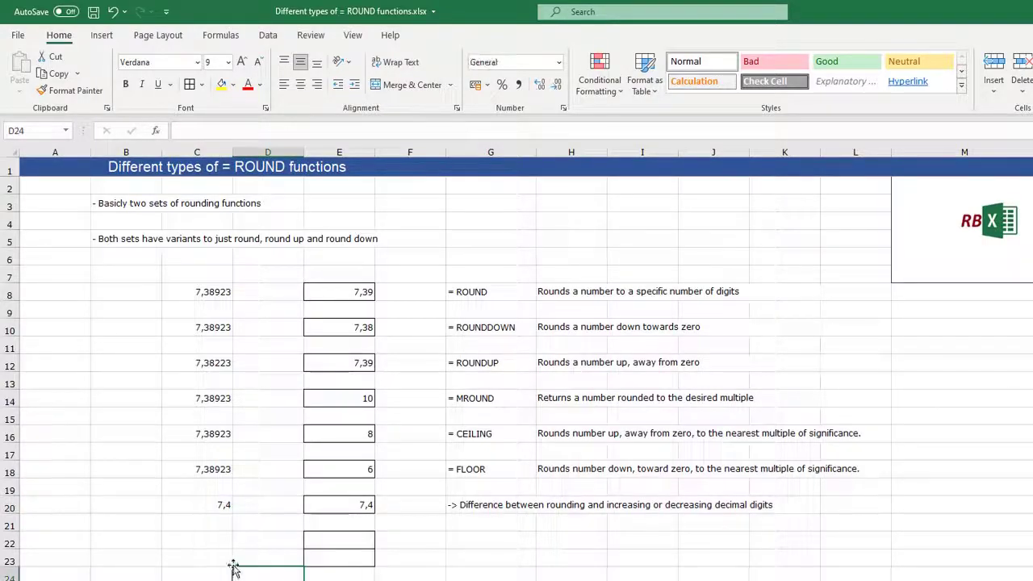
click(171, 505)
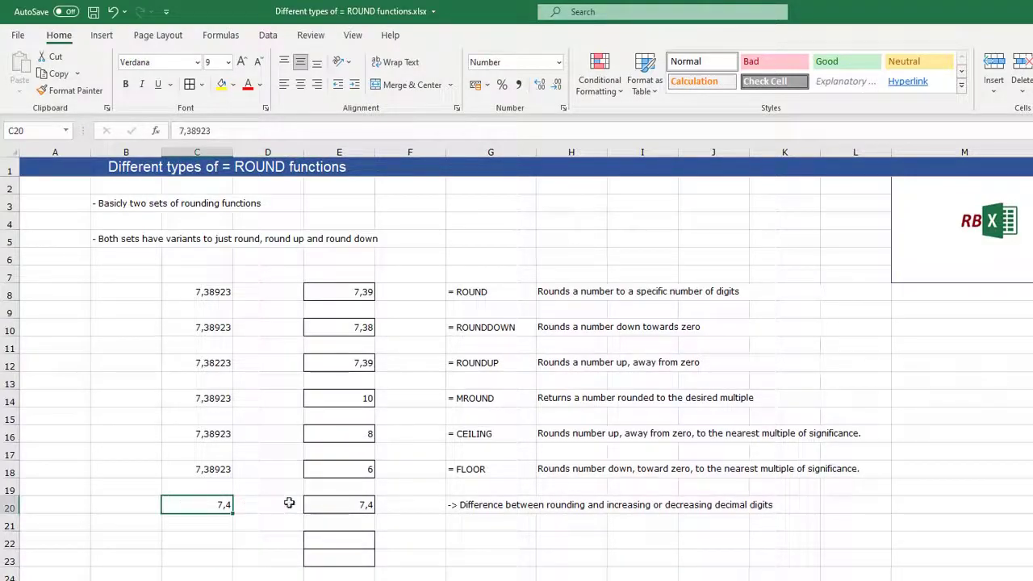
click(323, 504)
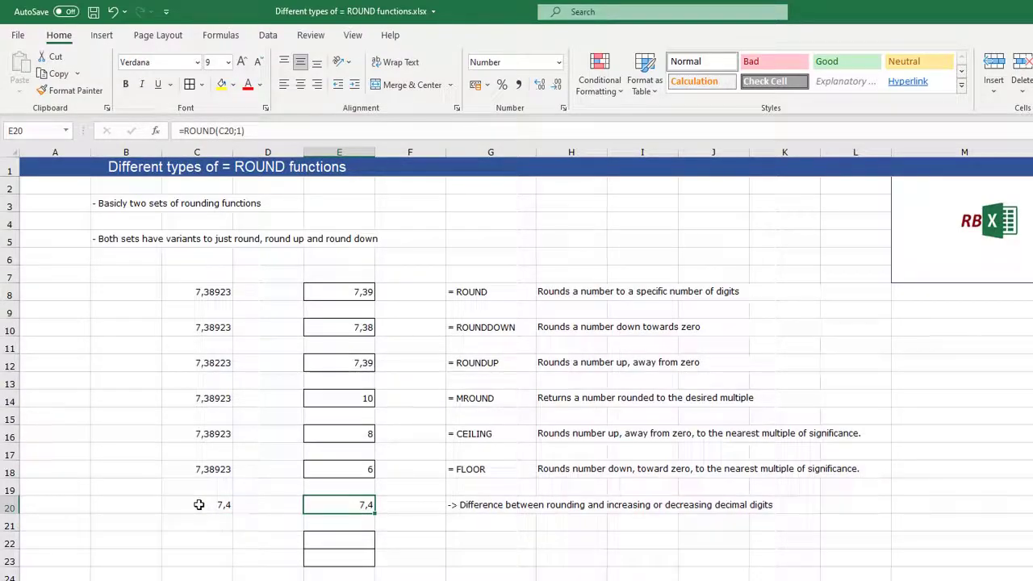
click(198, 505)
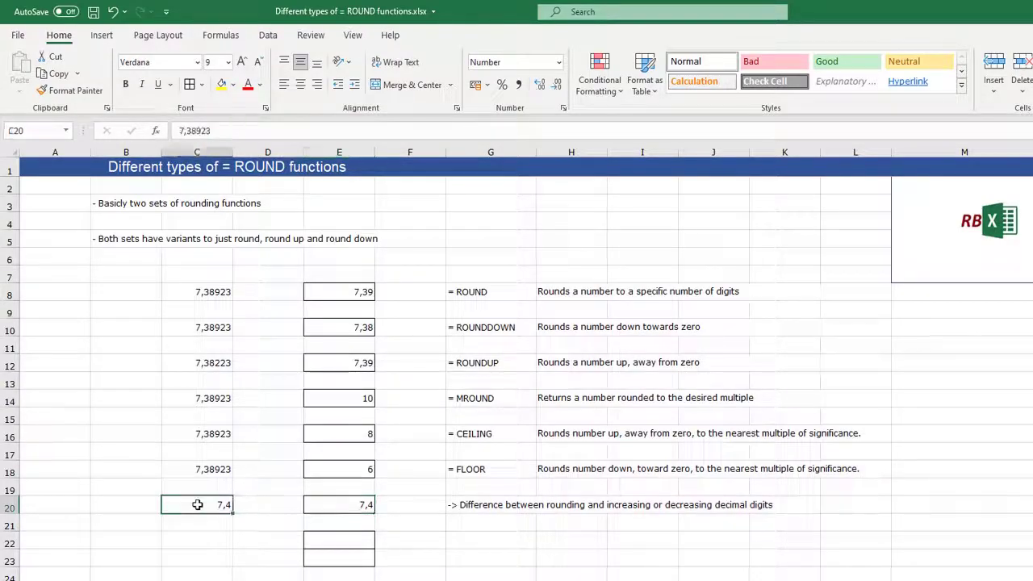
click(335, 507)
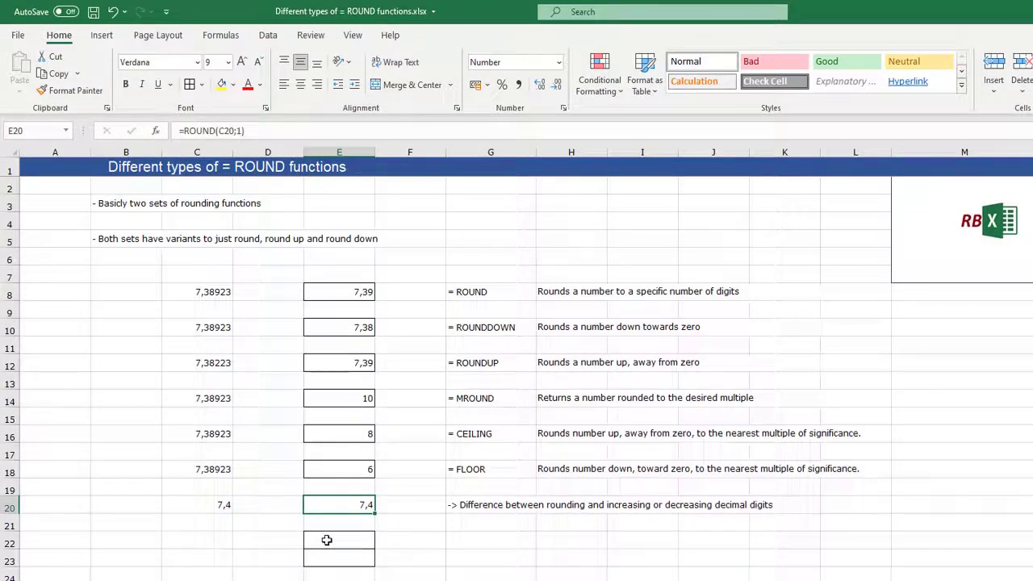
Enter a formula in E22 that multiplies the number in C20 by 5
click(327, 540)
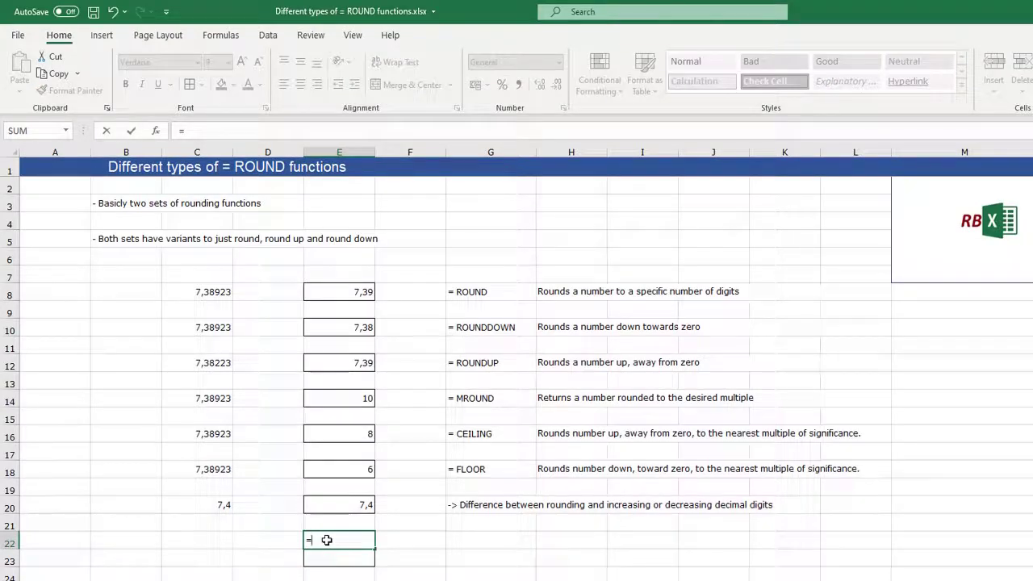
click(214, 506)
text(5)
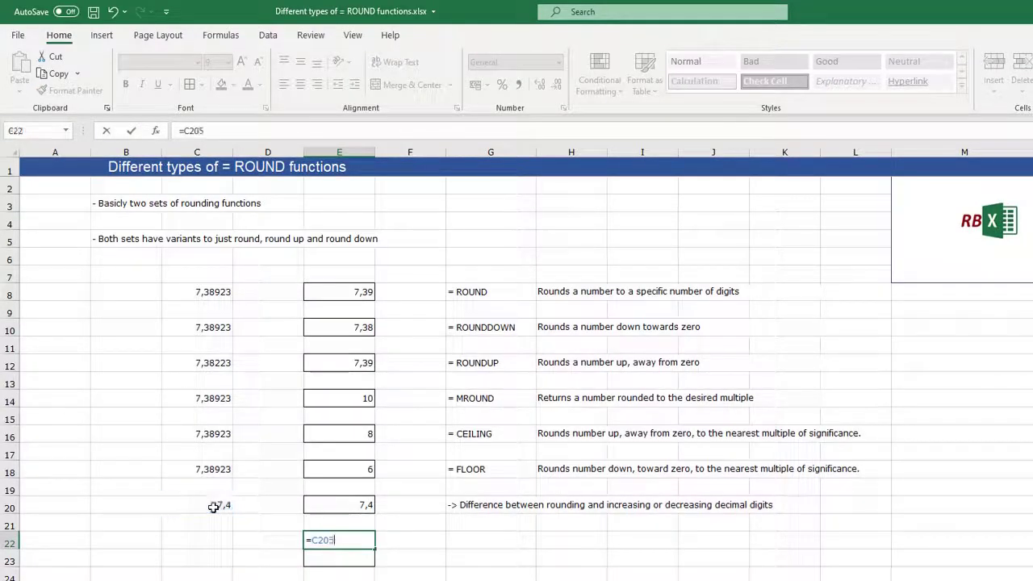
text(*5)
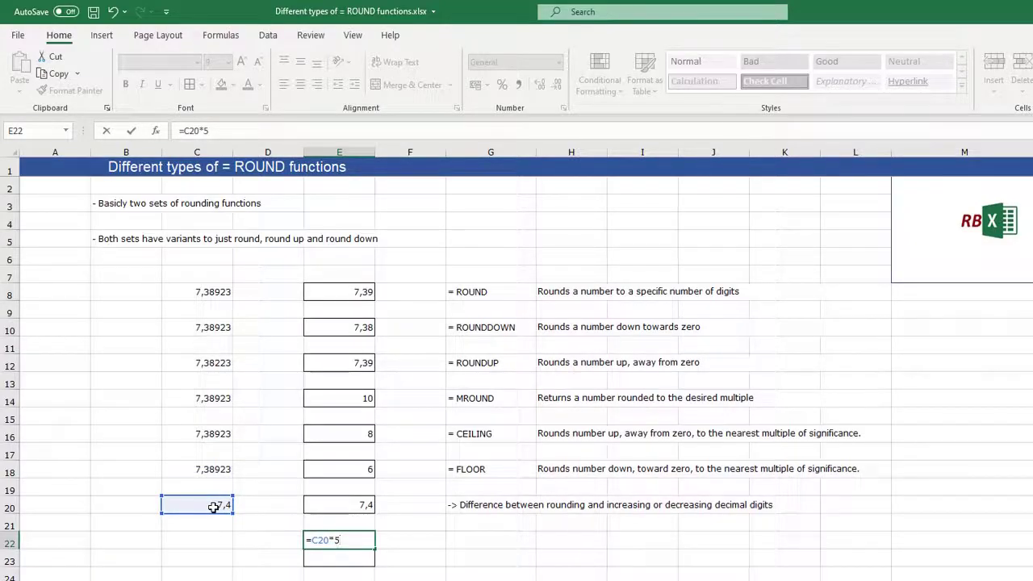
key(Return)
Enter a formula in E23 that multiplies the rounded number in E20 by 5, and compare C20 with E20
text(=)
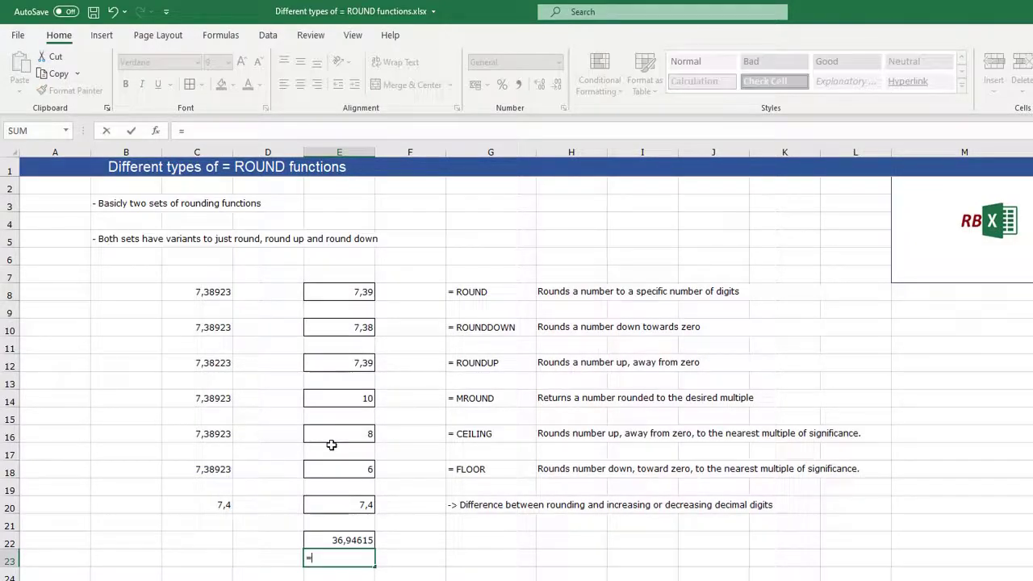
click(325, 504)
text(*5)
key(Return)
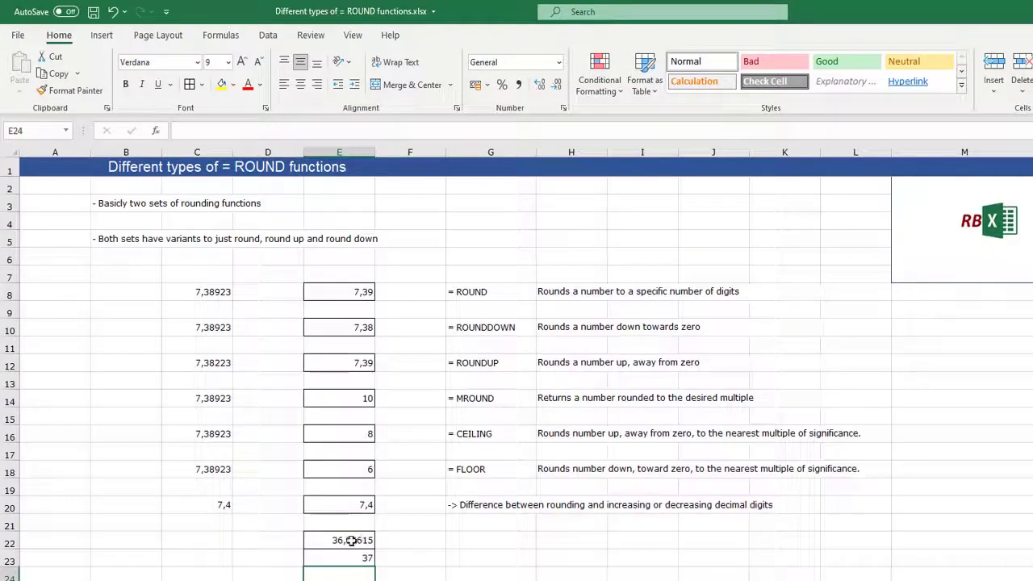
click(208, 504)
click(302, 504)
click(211, 503)
click(328, 504)
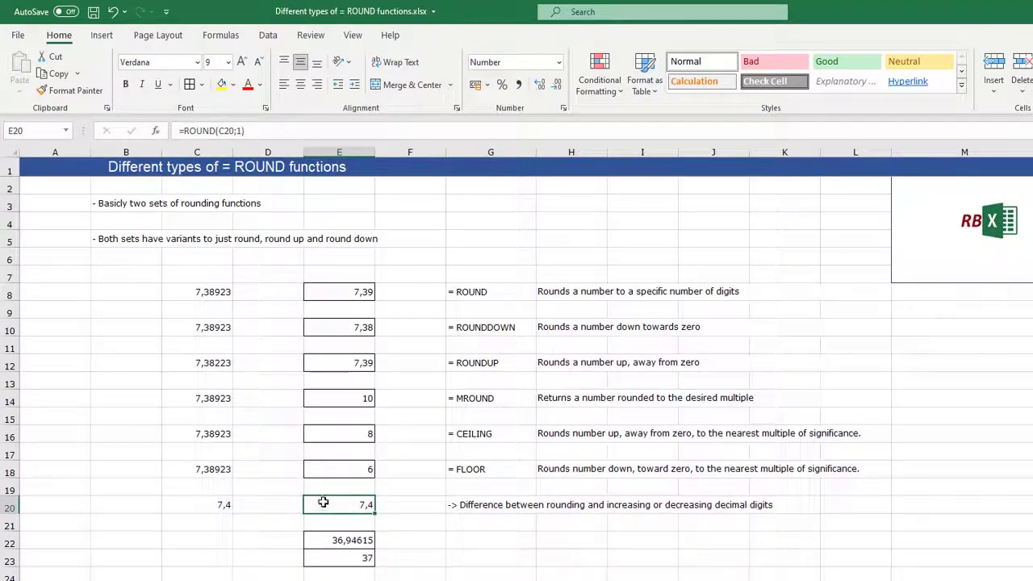
Increase the displayed decimals of C20 to five and select the ROUND formula in E20
click(210, 505)
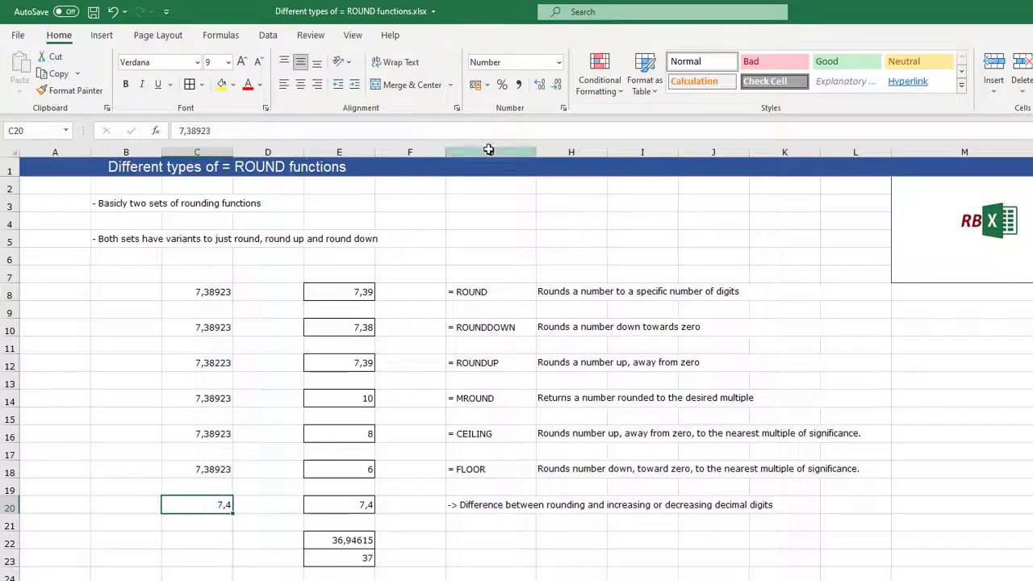
click(540, 86)
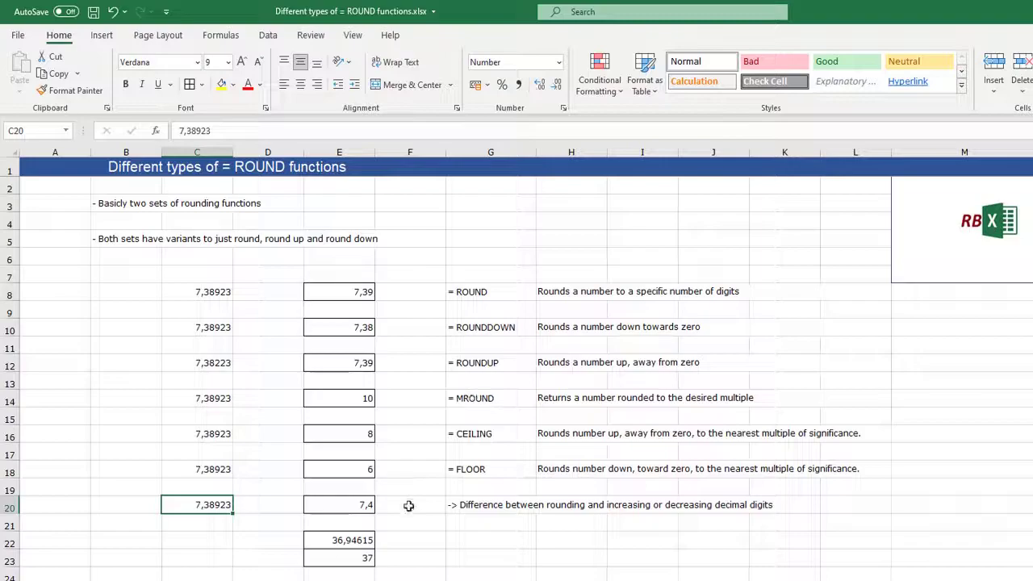
click(220, 541)
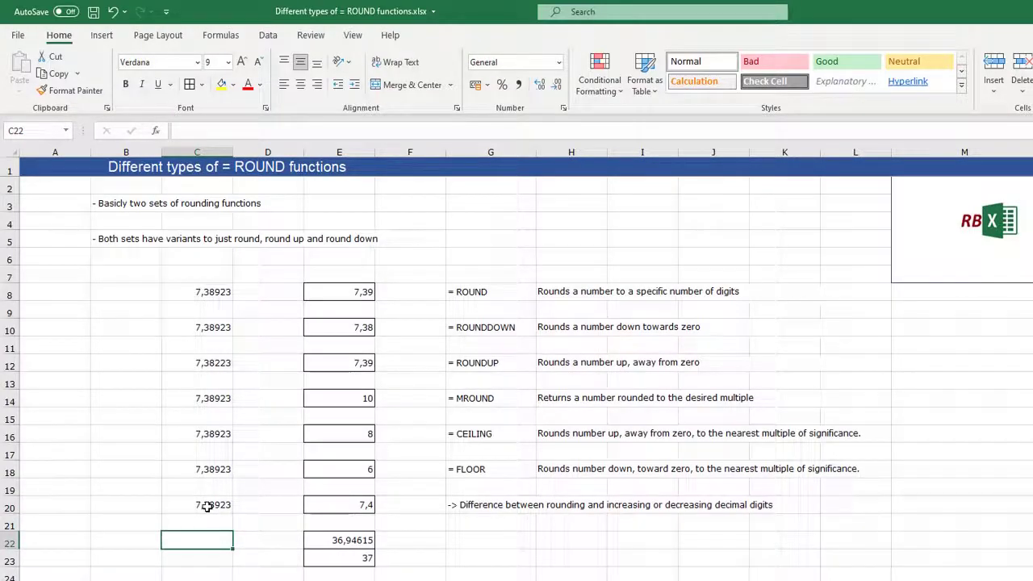
click(323, 505)
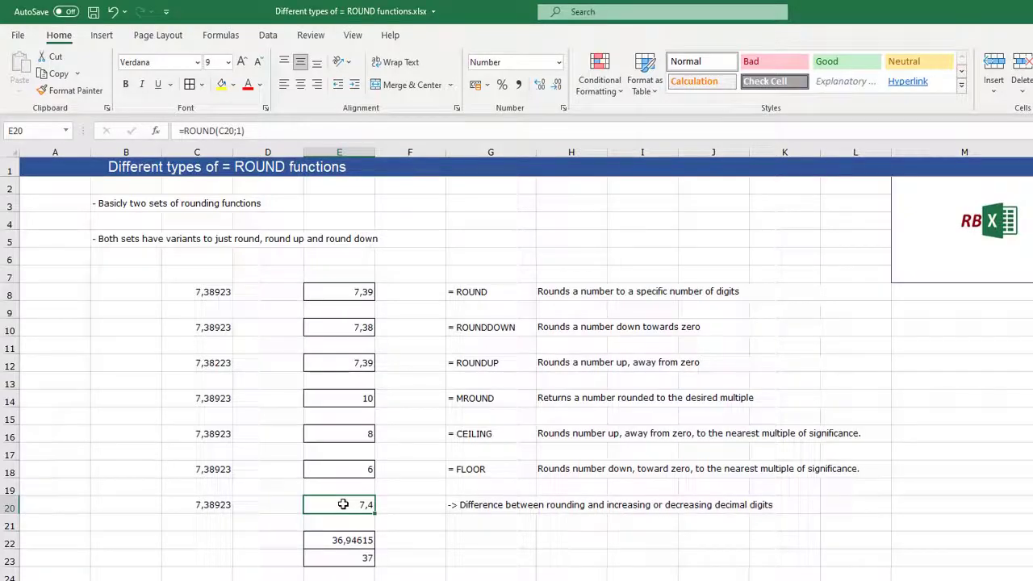
Reduce the displayed decimals of C20 to none, and raise them back to one
click(210, 500)
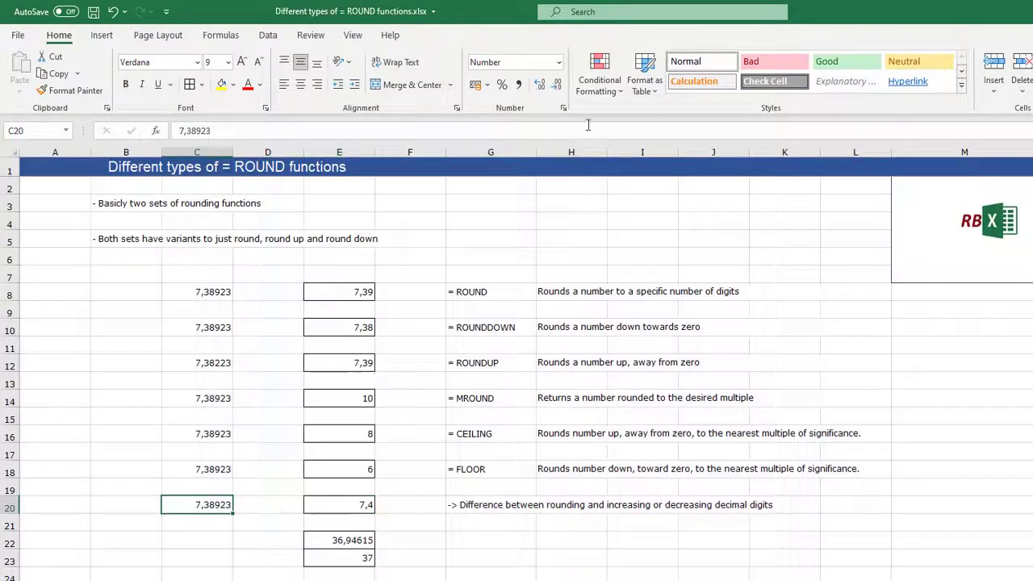
click(556, 84)
click(556, 84)
click(556, 85)
click(556, 85)
click(556, 85)
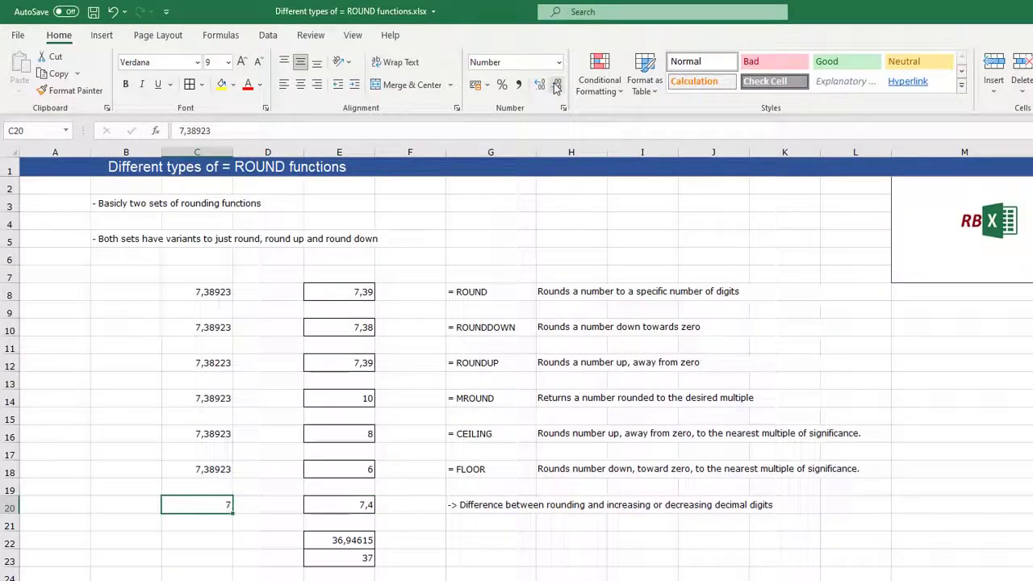
click(541, 85)
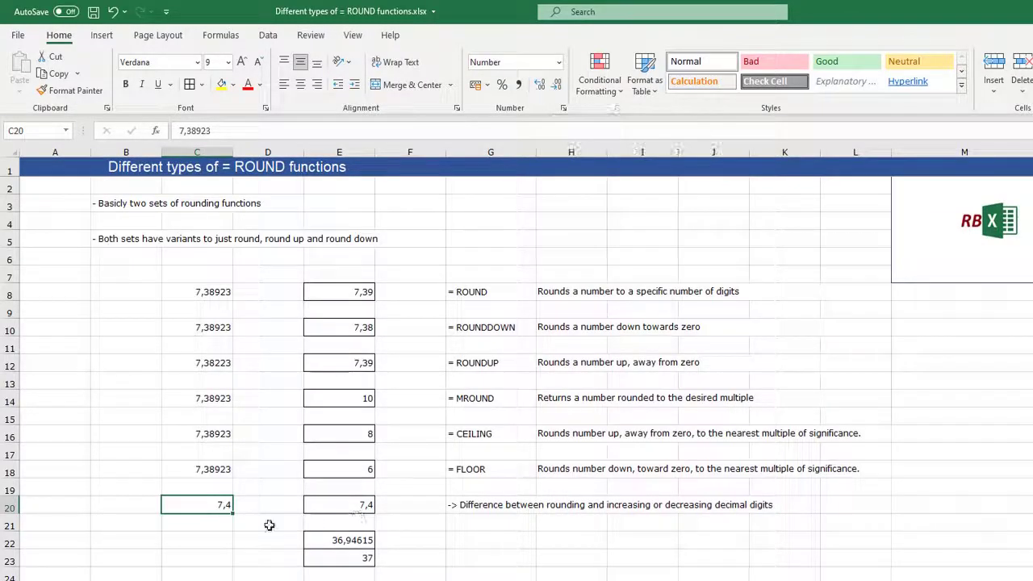
Compare the contents of E22, C20 and E20, and set C20 to display two decimals
click(343, 541)
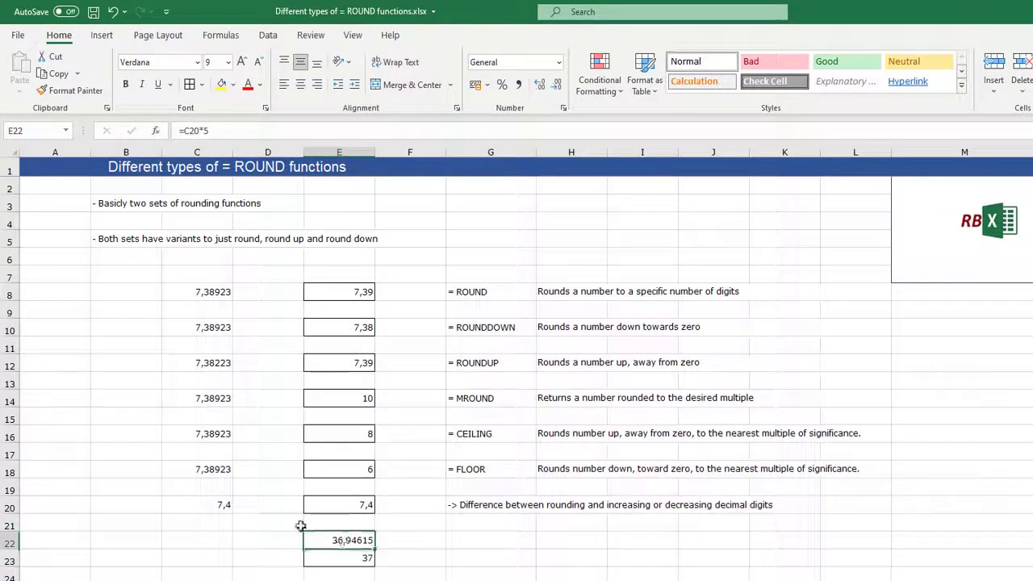
click(199, 503)
click(339, 505)
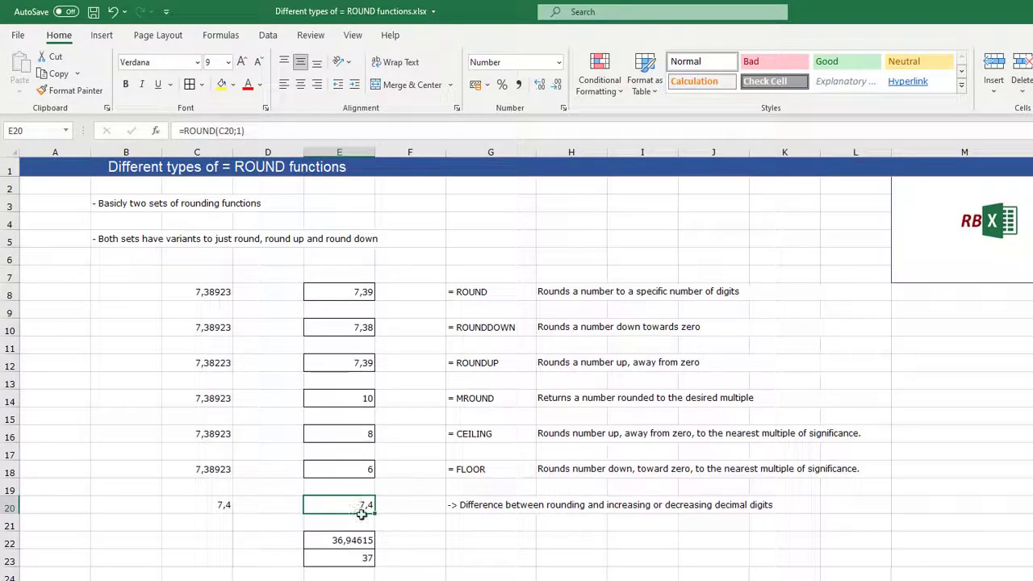
click(172, 505)
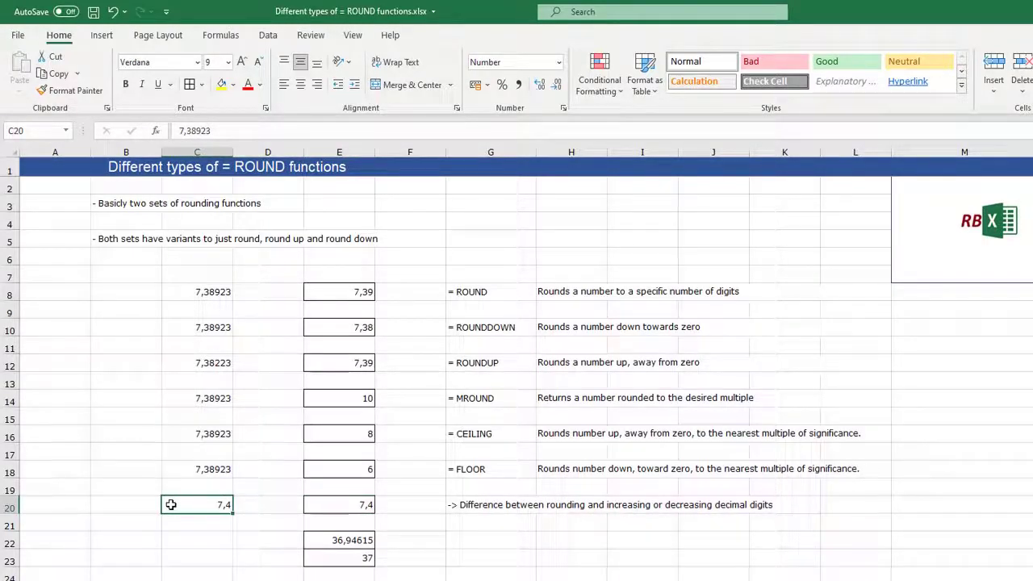
click(541, 85)
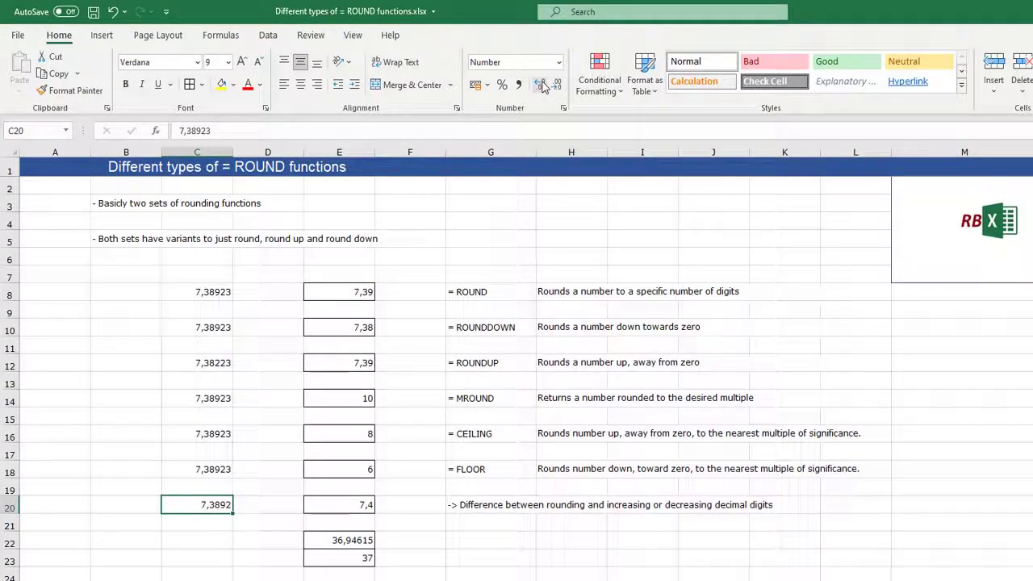
click(544, 85)
click(551, 85)
click(551, 85)
click(551, 85)
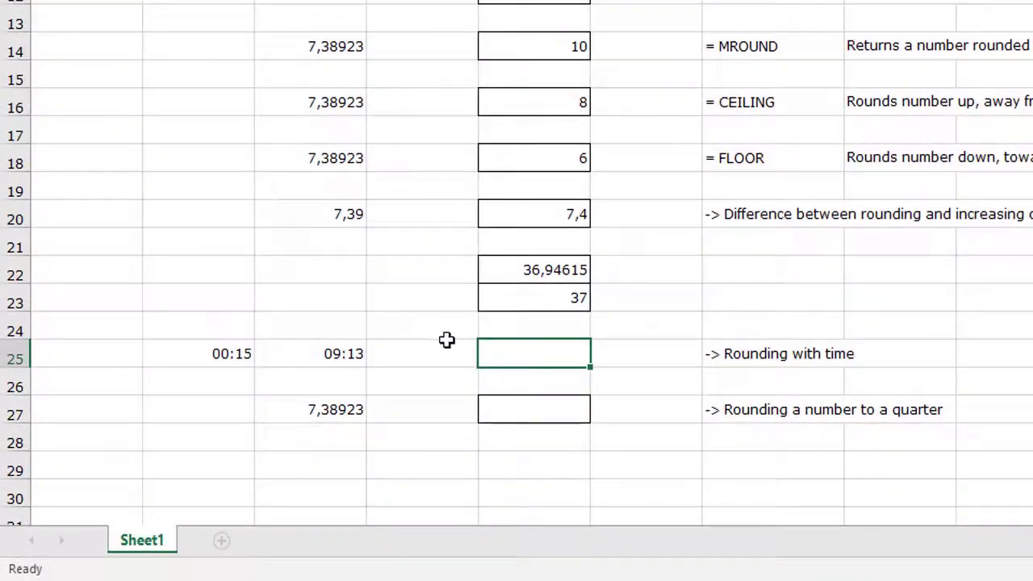
Enter an MROUND formula in E25 that rounds the time in C25 to the multiple in B25
text(=)
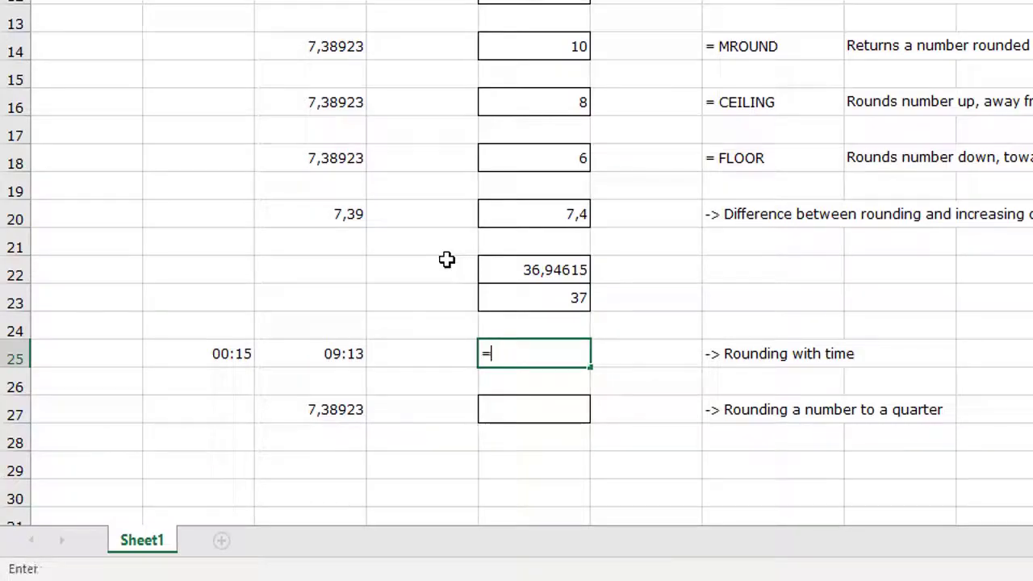
text(MROUND)
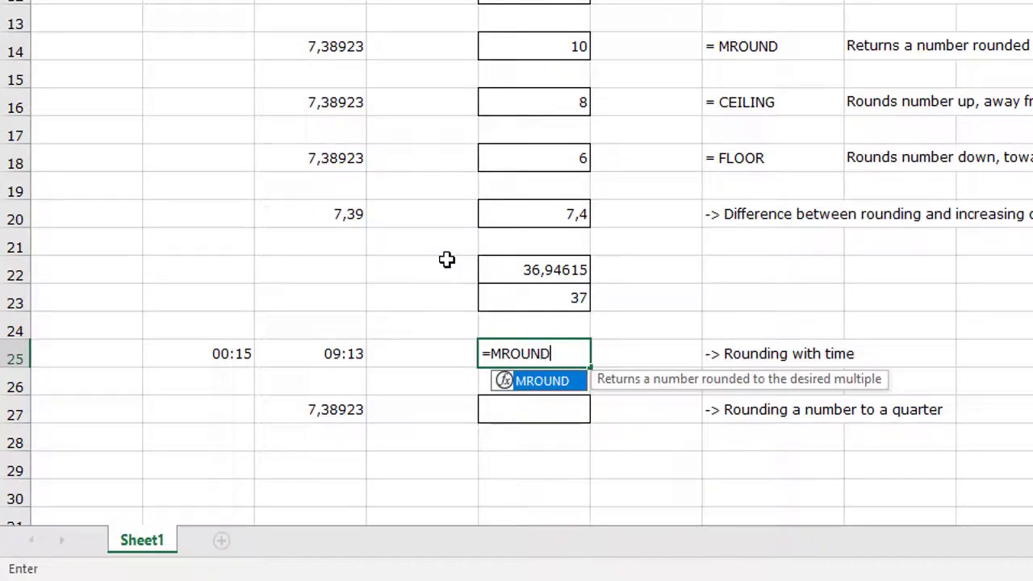
text(()
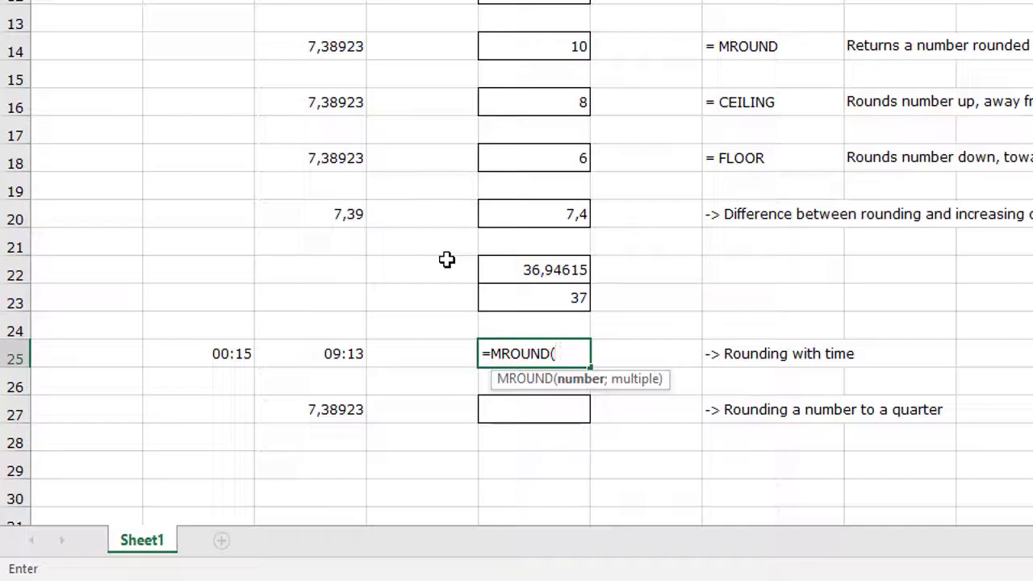
click(301, 354)
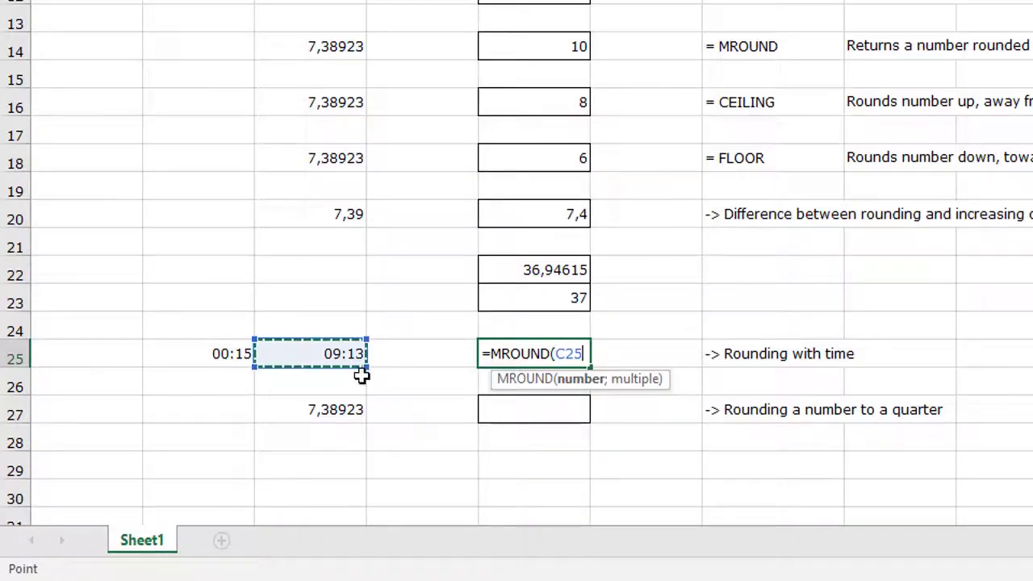
text(;)
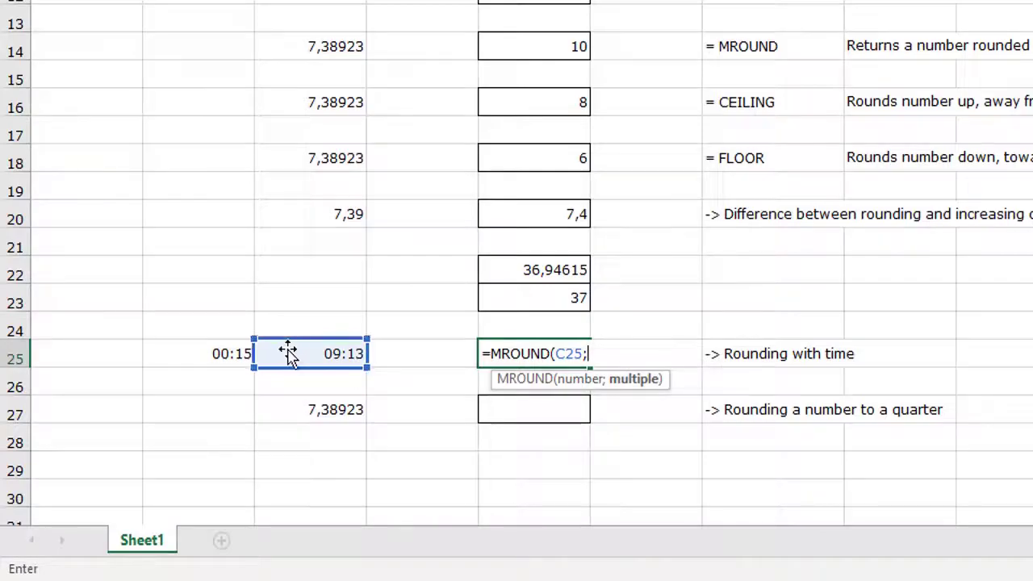
click(175, 355)
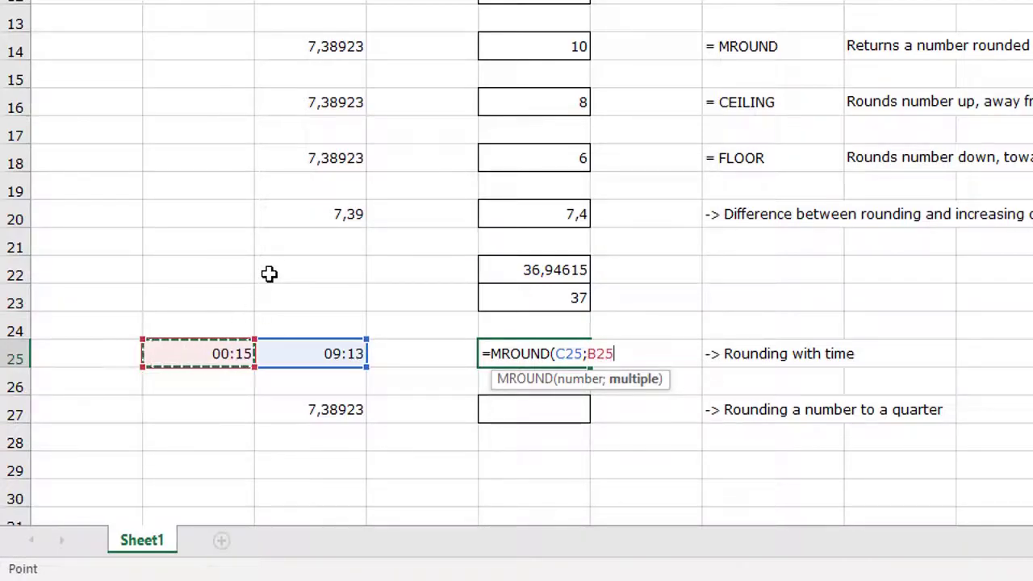
text())
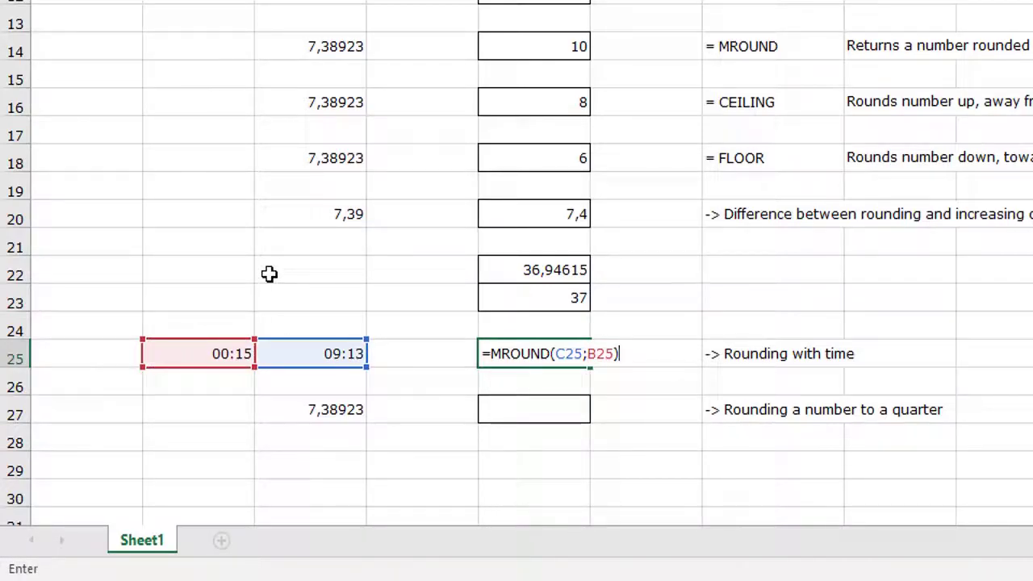
key(Return)
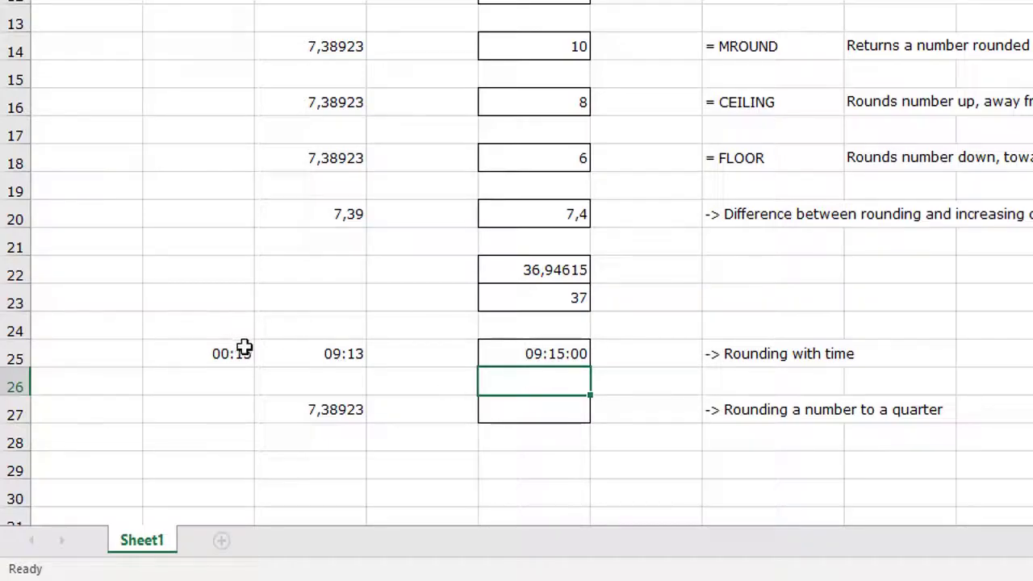
Change the time in C25 to 09:41
click(336, 353)
key(F2)
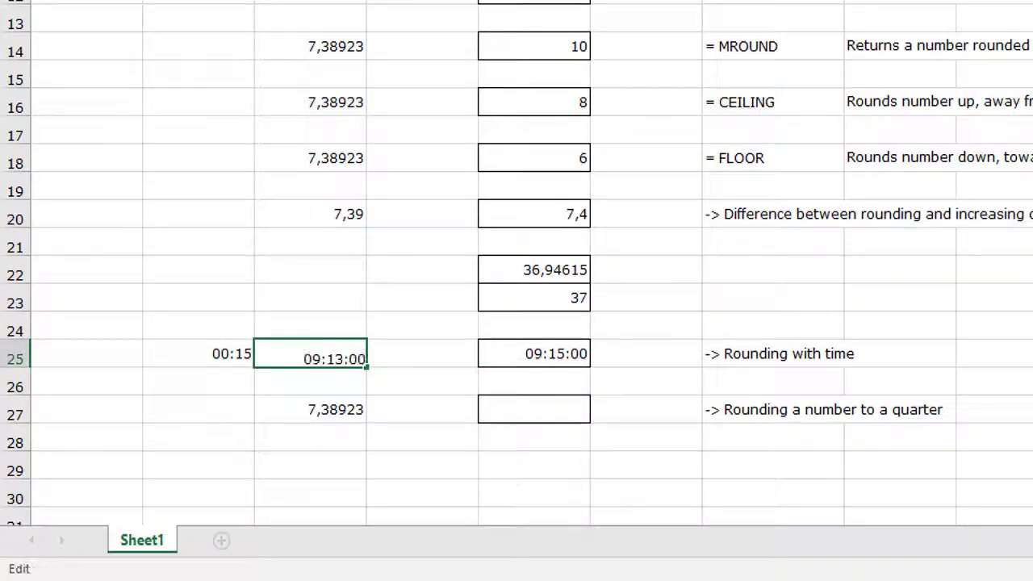
key(BackSpace)
key(BackSpace)
text(41)
key(Return)
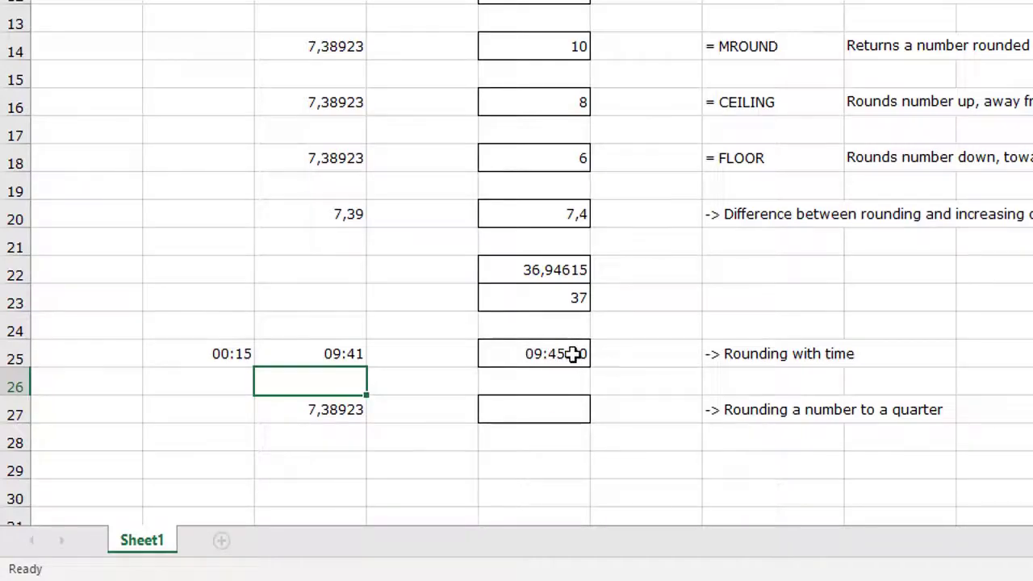
Enter an MROUND formula in E27 that rounds the number in C27 to the quarter-hour multiple in B25
click(530, 401)
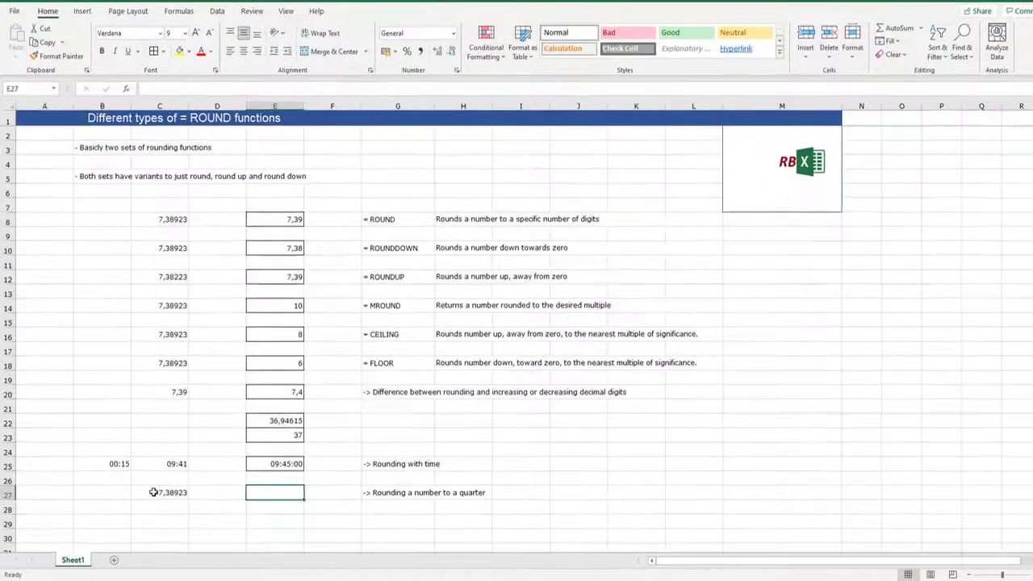
click(164, 496)
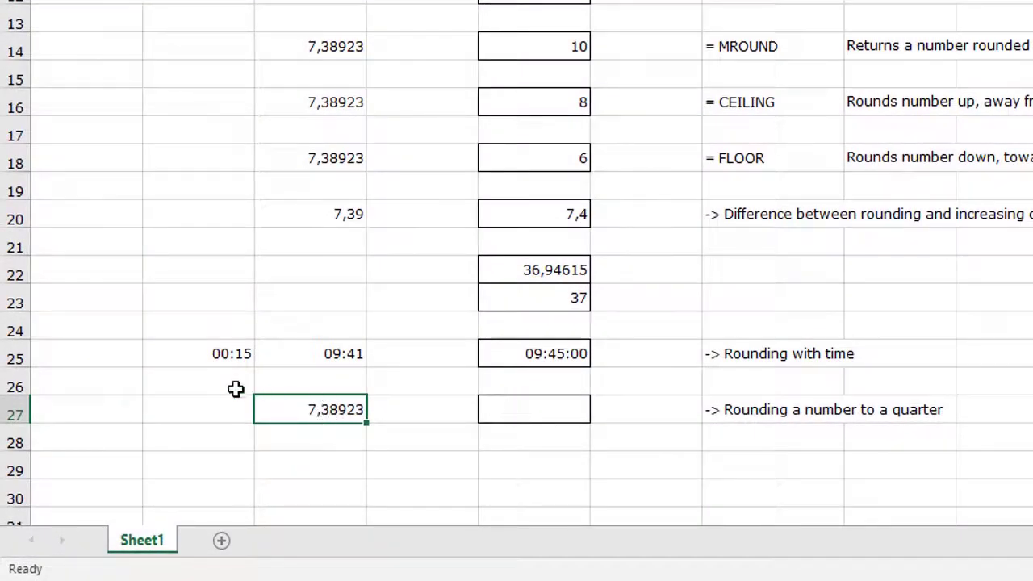
click(221, 354)
click(554, 409)
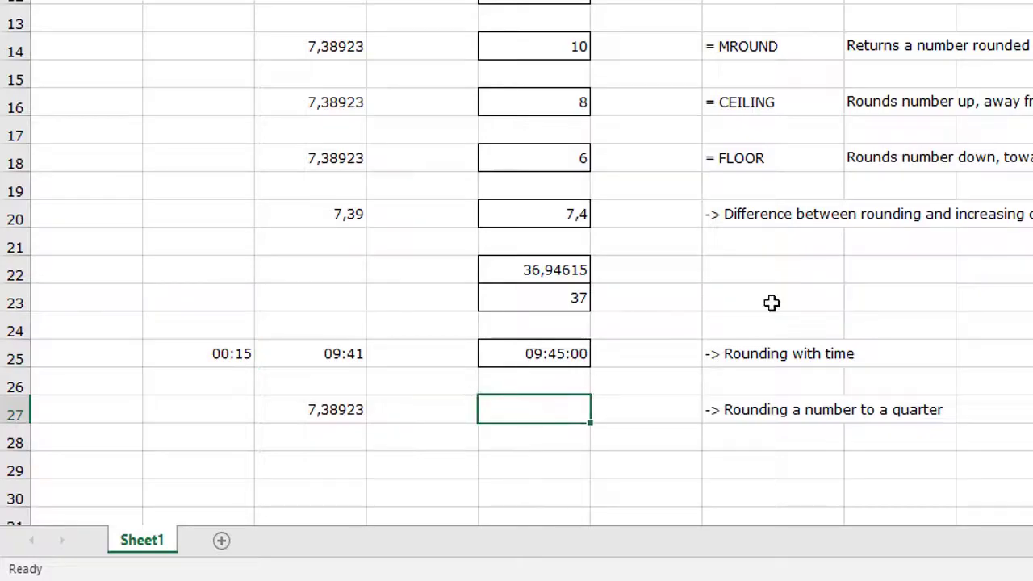
text(=MROUND()
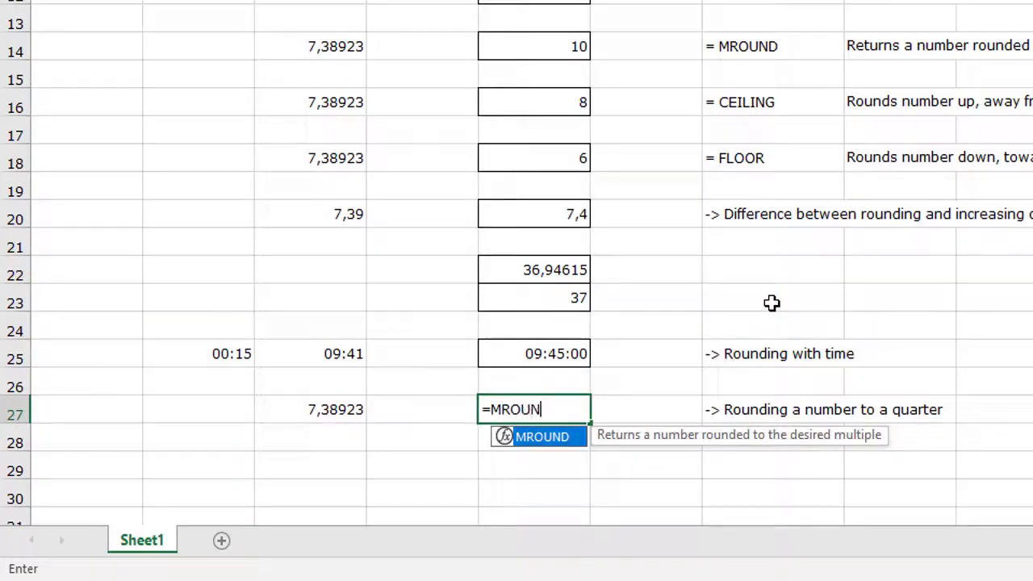
key(Left)
key(Left)
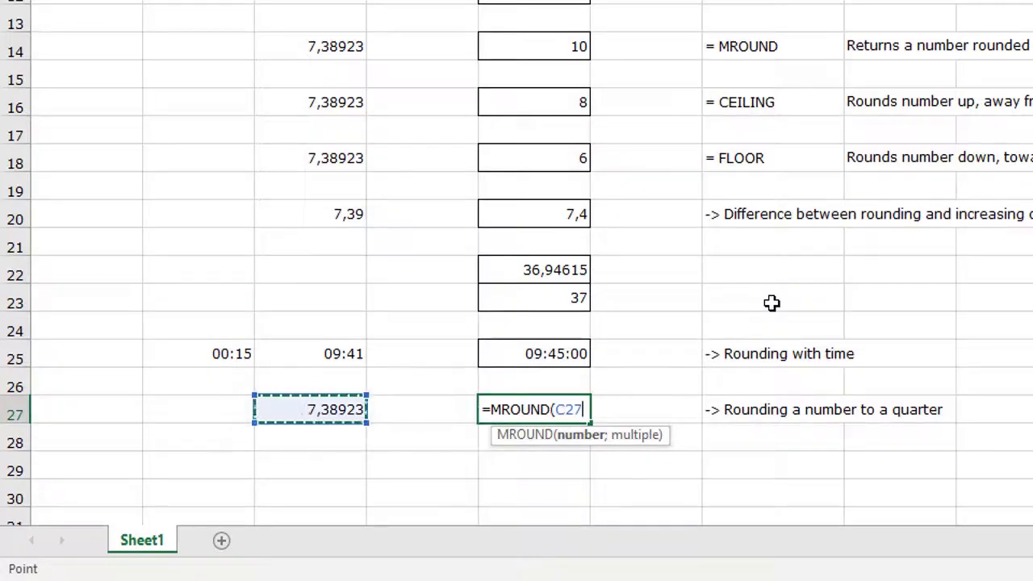
text(;)
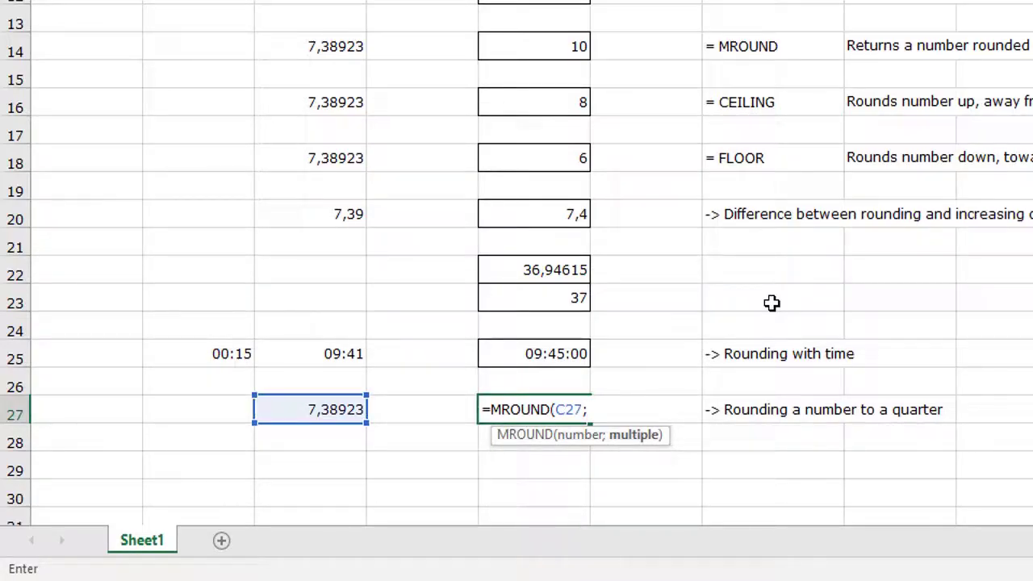
key(Up)
key(Up)
key(Left)
key(Left)
key(Left)
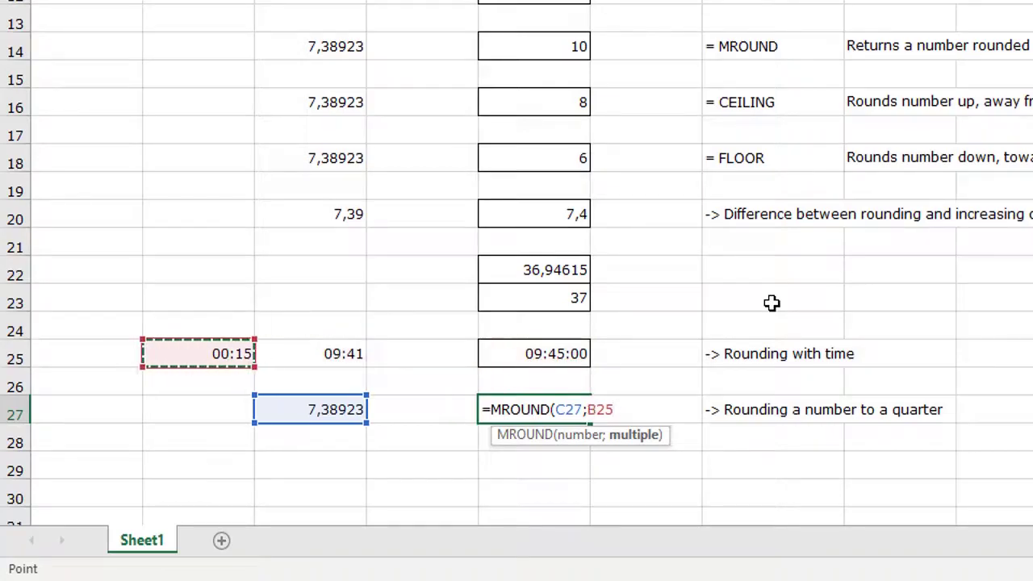
text())
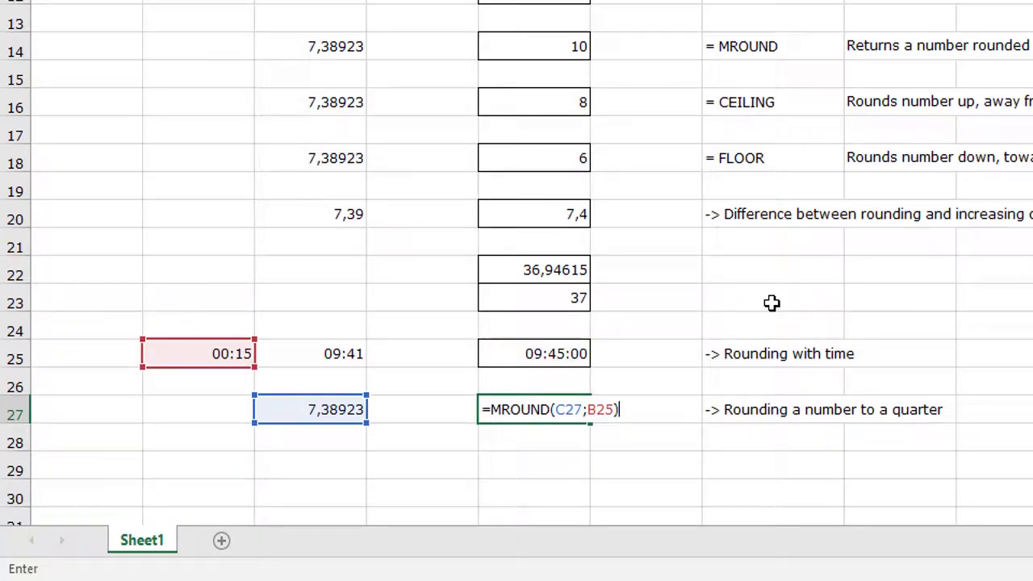
key(Return)
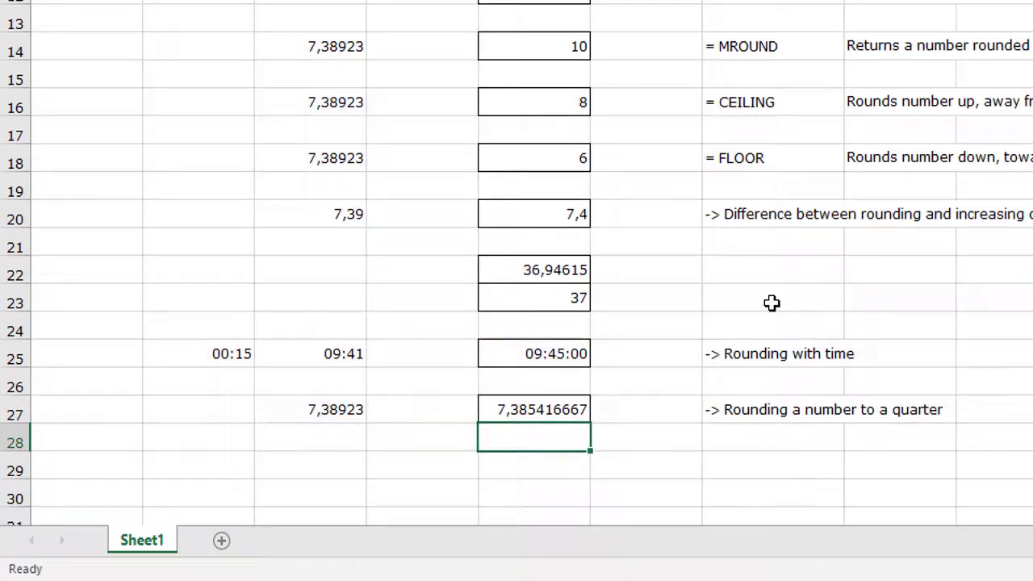
key(Up)
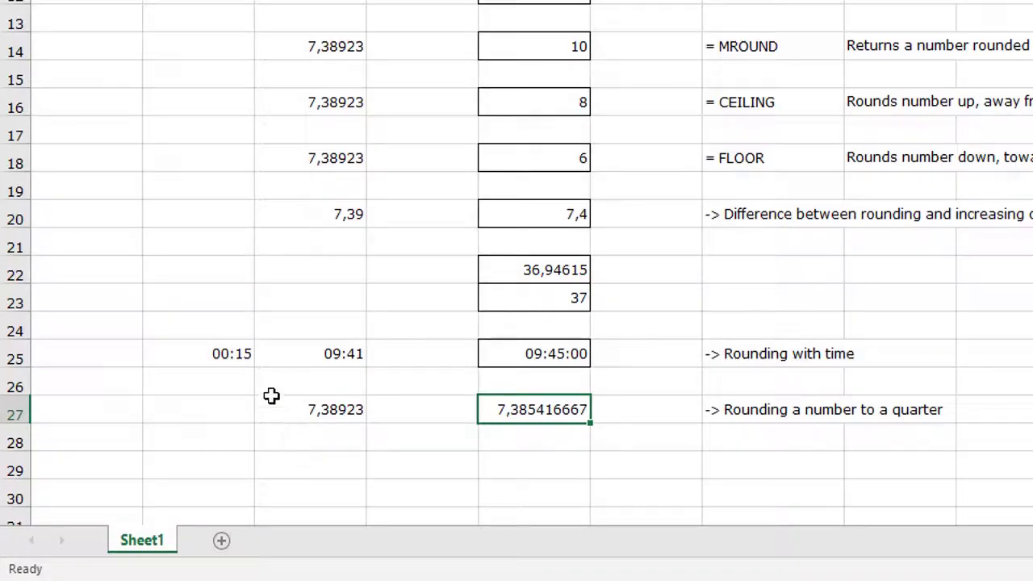
Apply the General number format to the quarter-hour in B25 and compare it with C27 and E27
click(230, 352)
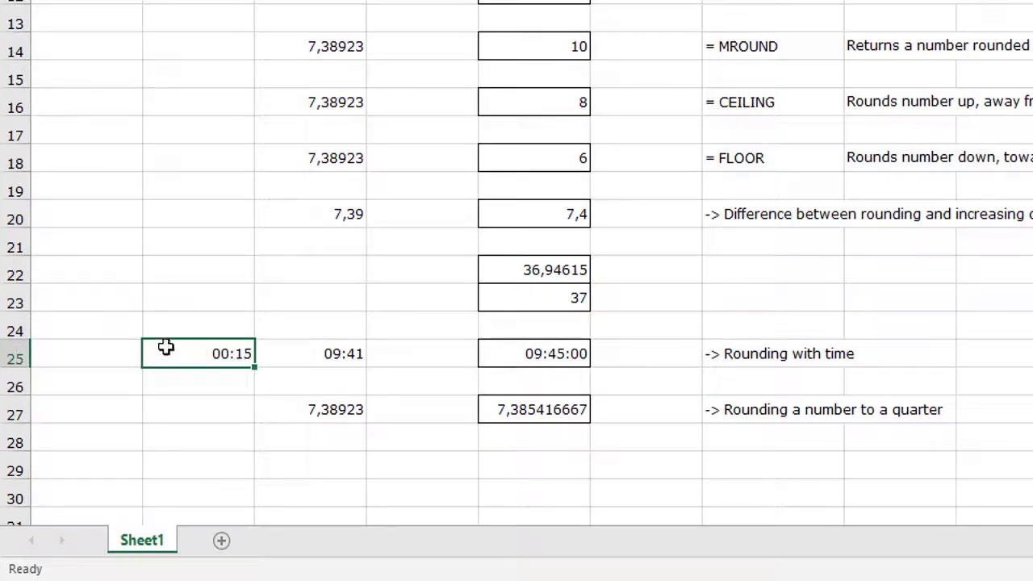
click(862, 0)
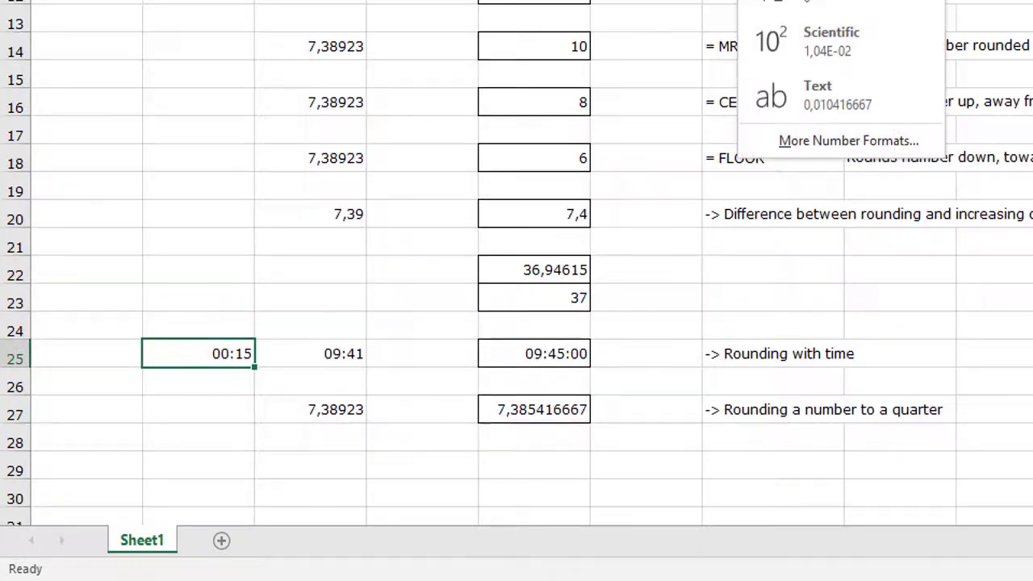
click(807, 0)
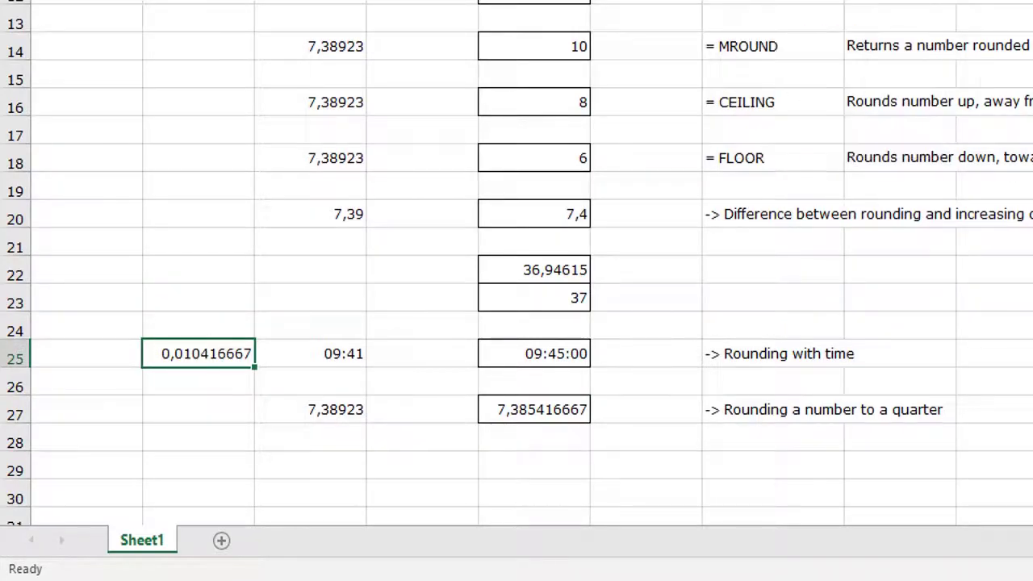
click(192, 440)
click(560, 409)
click(314, 408)
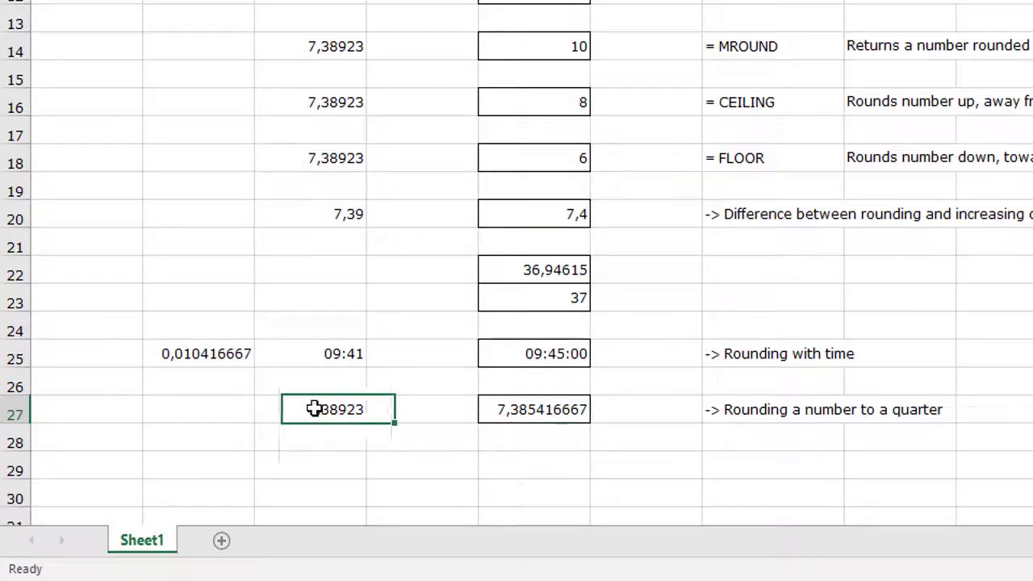
click(174, 355)
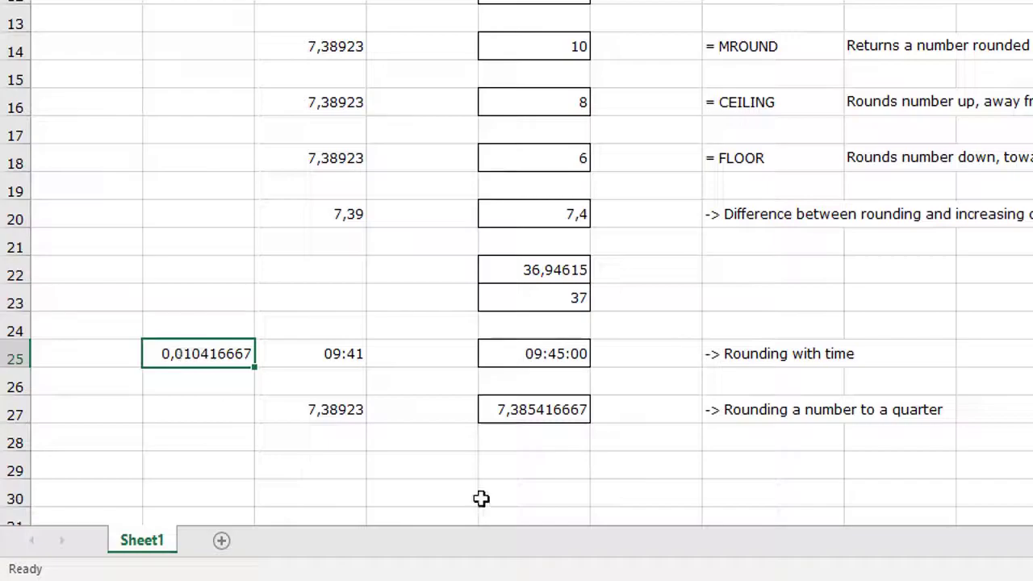
Apply the custom number format uu:mm to the rounded result in E27
click(501, 410)
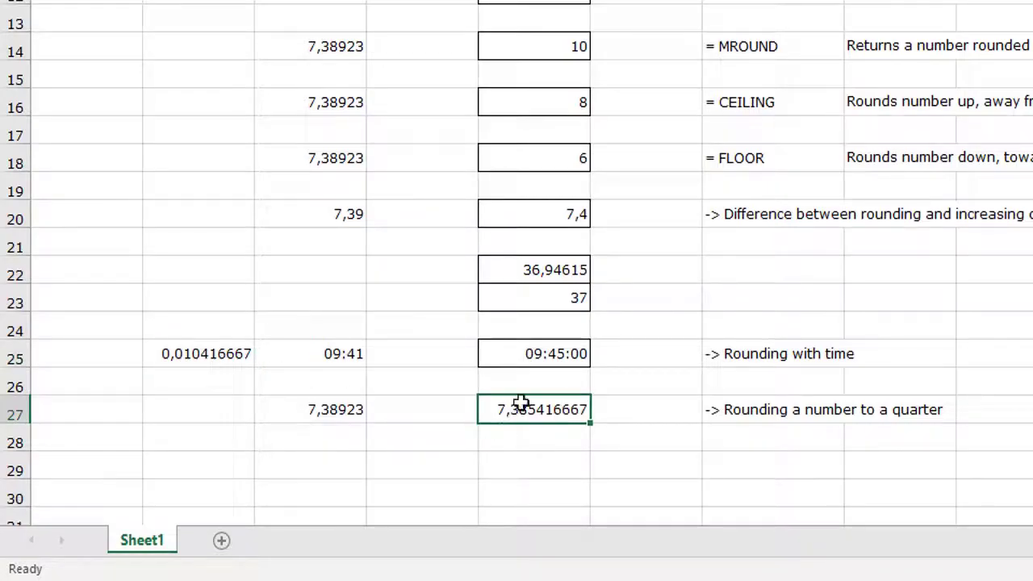
right_click(522, 400)
click(609, 299)
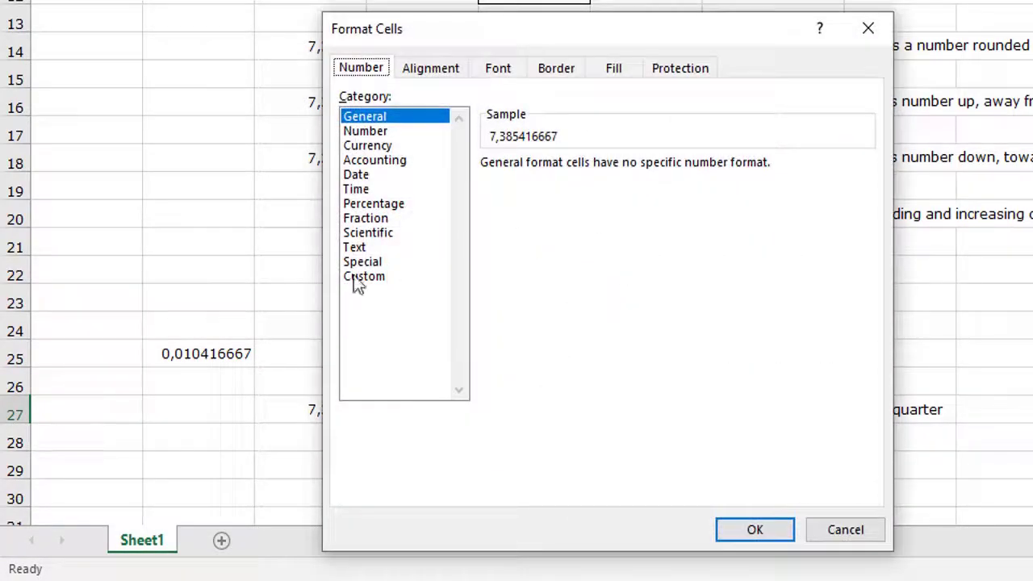
click(374, 275)
drag(584, 181, 378, 174)
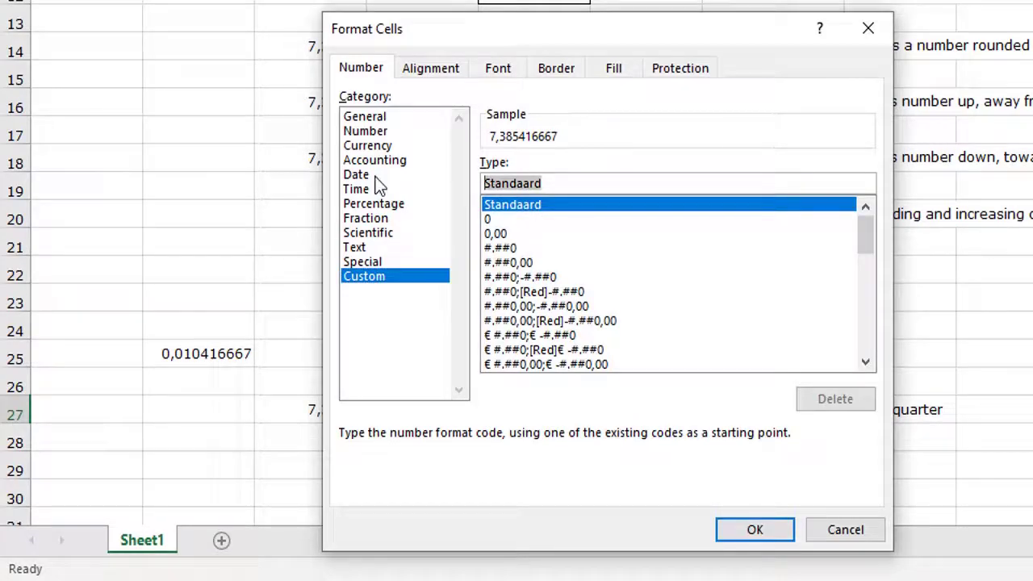
text(uu:mm)
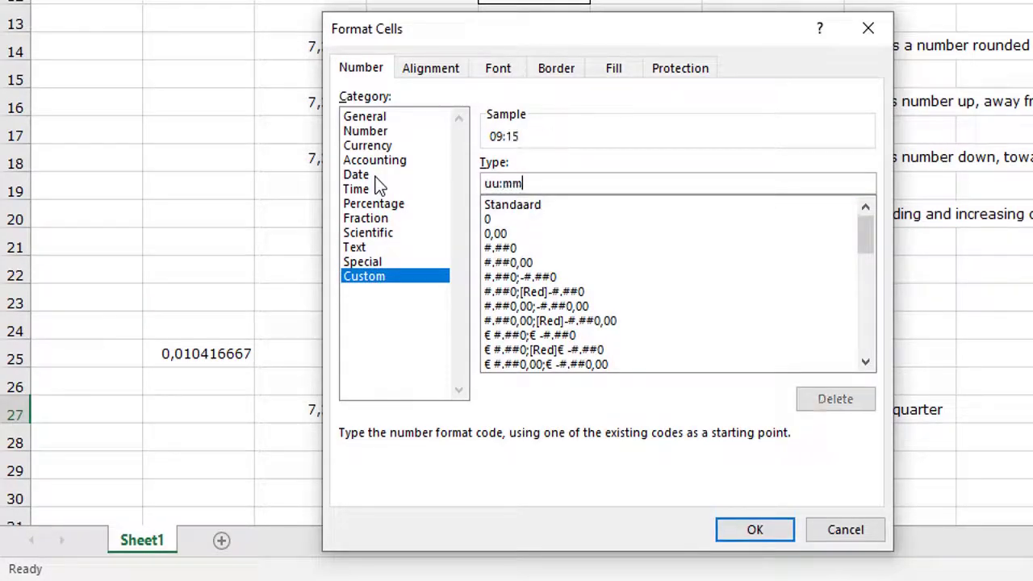
click(747, 523)
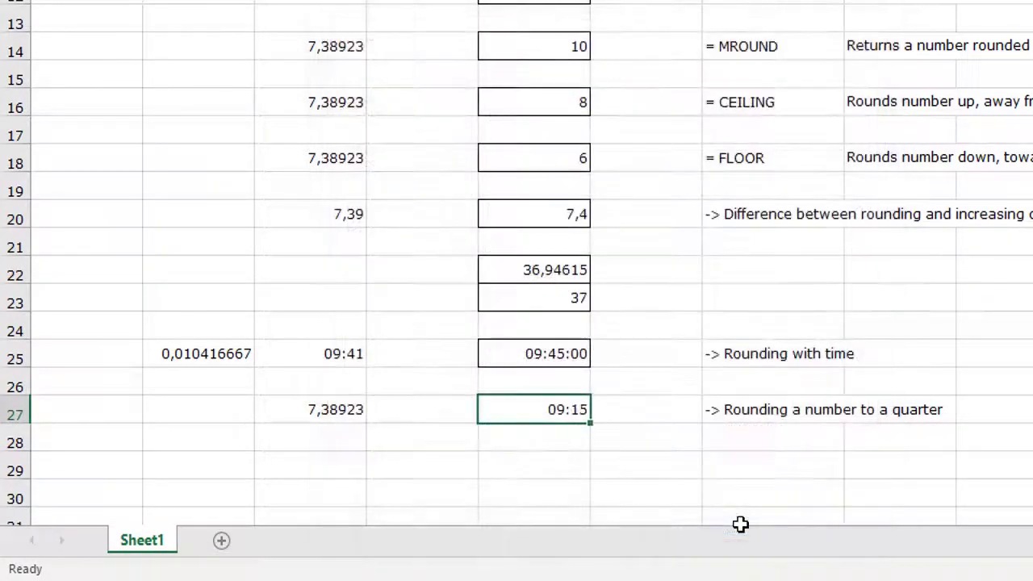